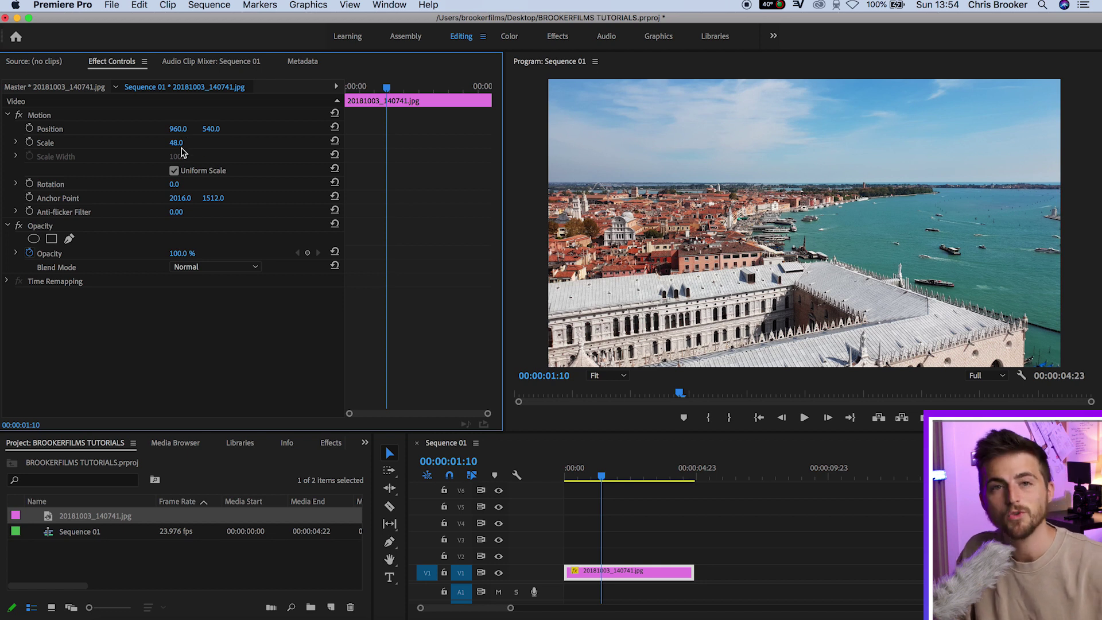
Search the effects for "blur" and apply Fast Blur to the photo clip on track V1
left_click(330, 443)
left_click(71, 461)
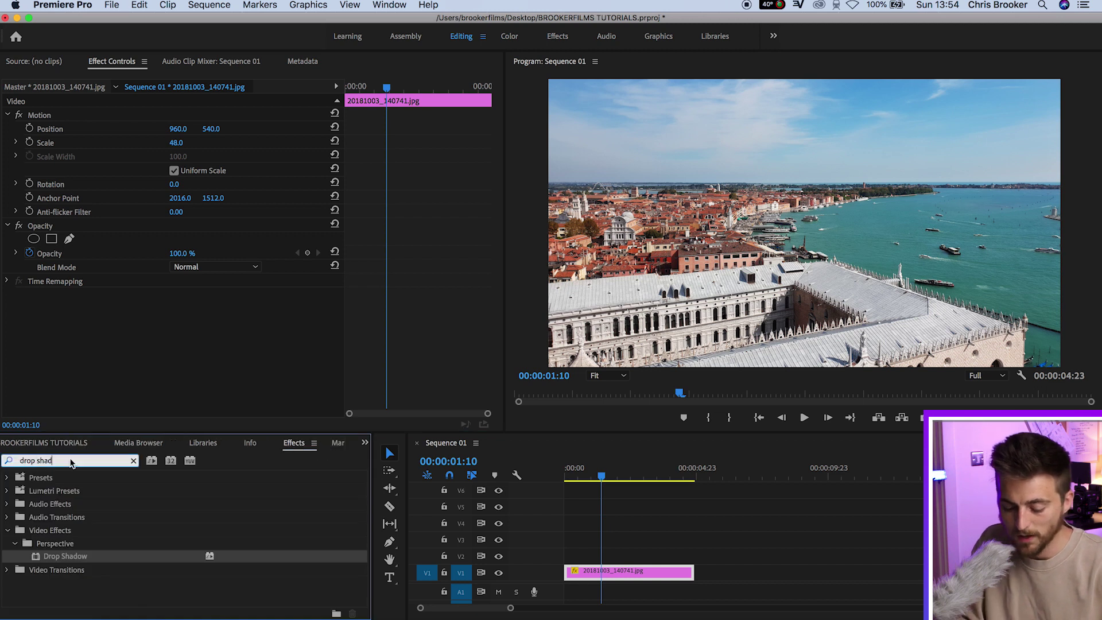
type("blur")
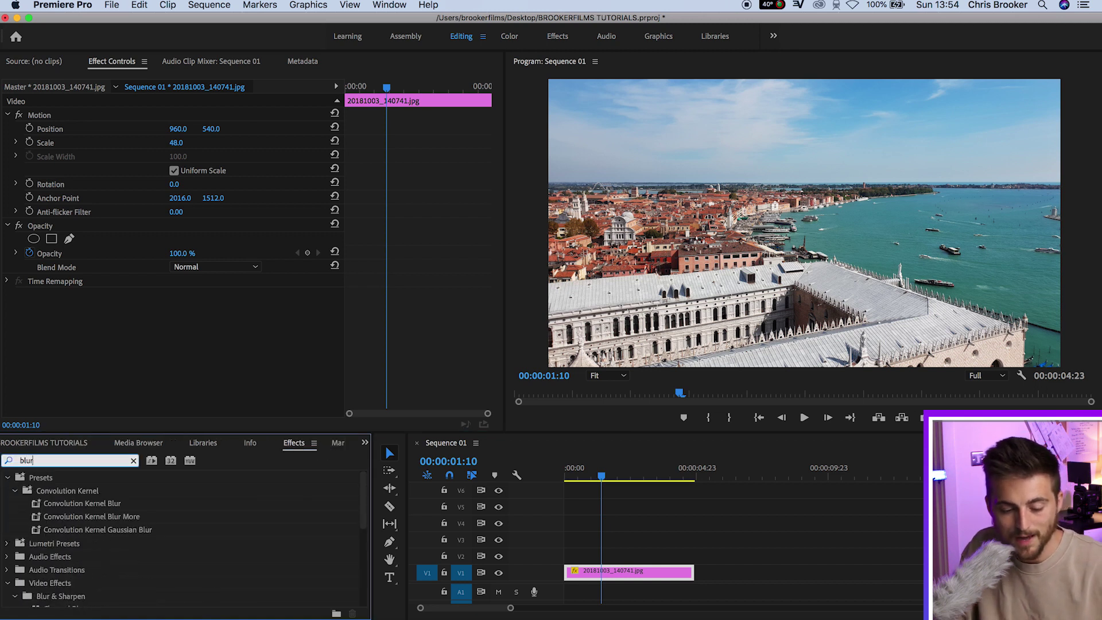
scroll(85, 509, "down", 5)
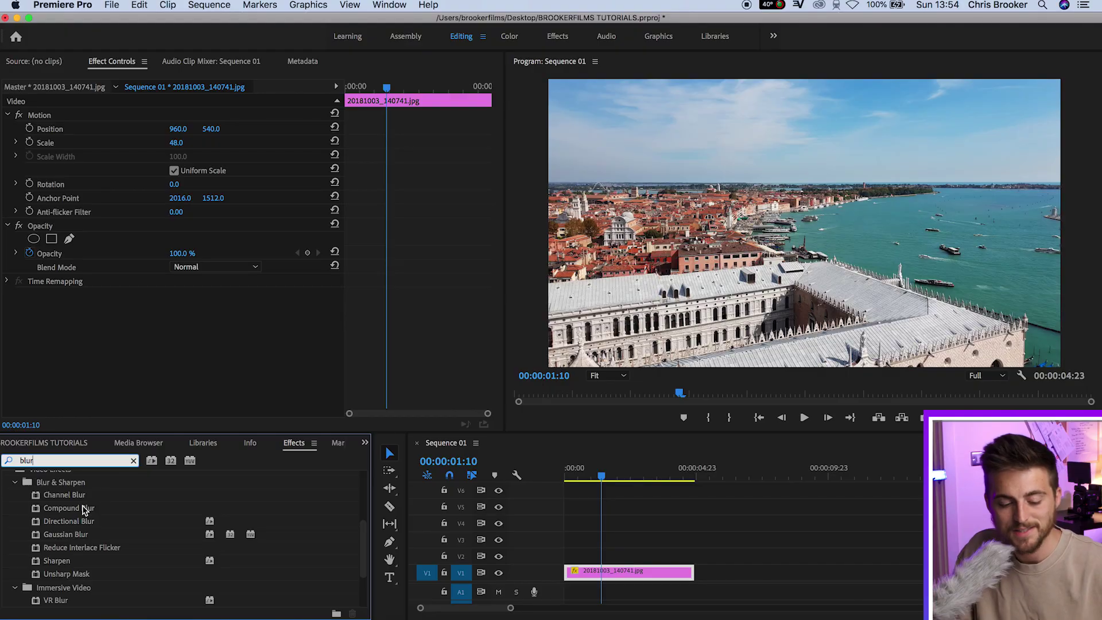
scroll(80, 523, "down", 3)
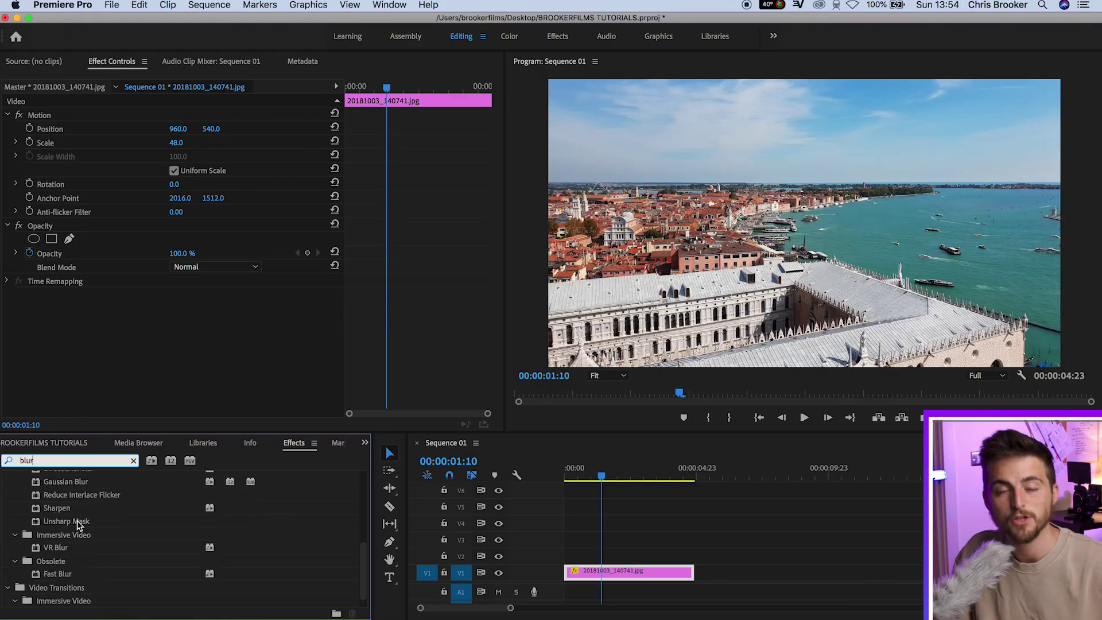
left_click(63, 577)
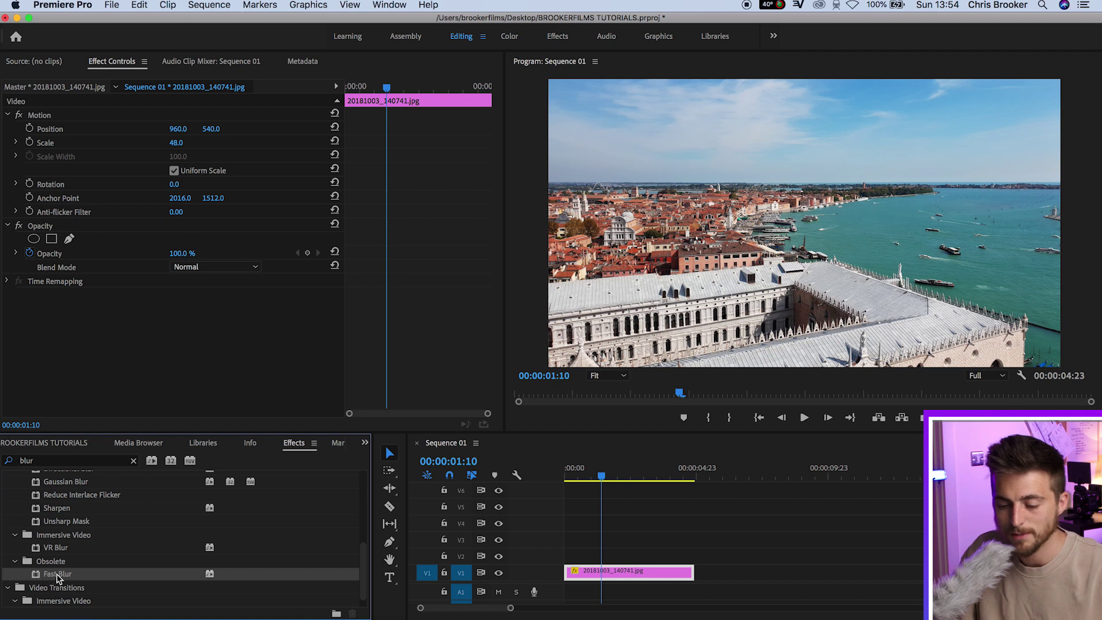
left_click_drag(306, 551, 610, 576)
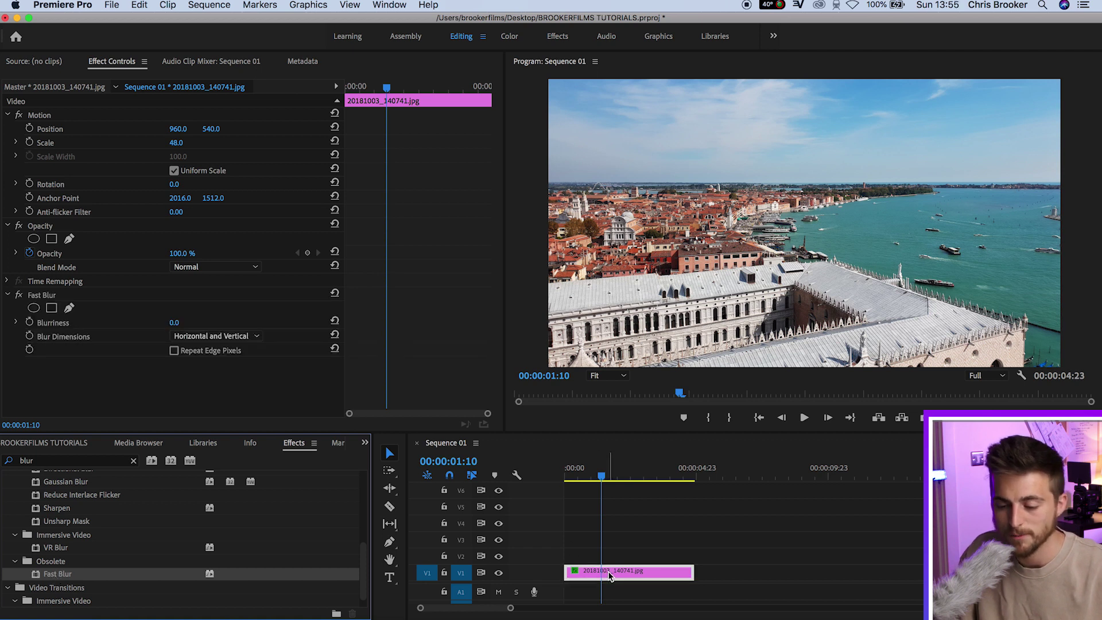
Set the Fast Blur's Blurriness to 51 and enable Repeat Edge Pixels on the V1 photo
left_click(175, 322)
type("44")
key("Return")
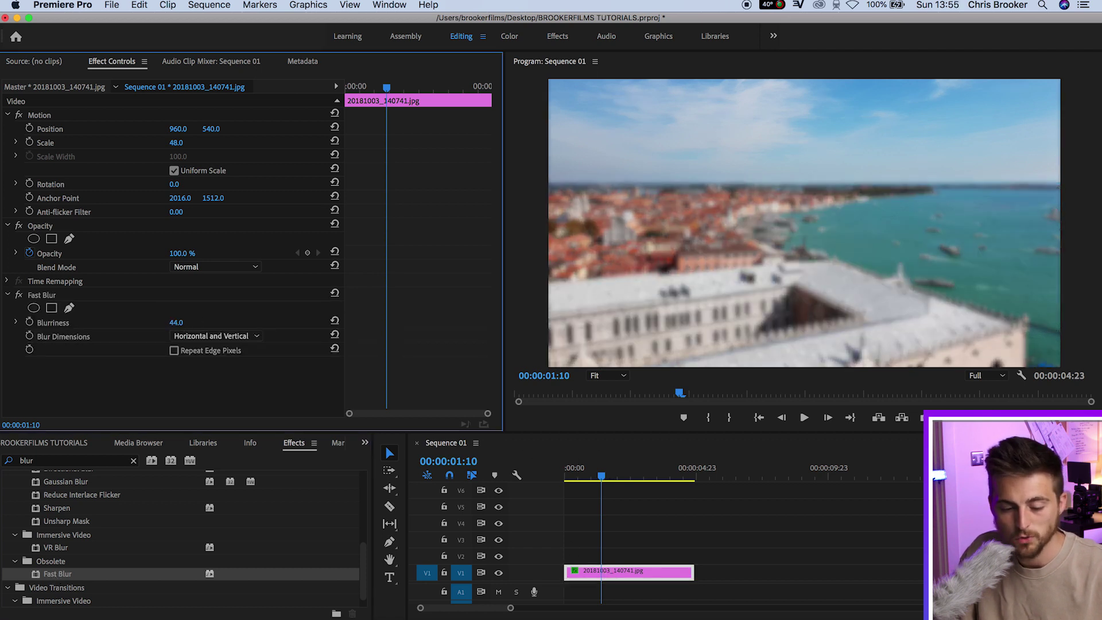
left_click_drag(177, 323, 180, 323)
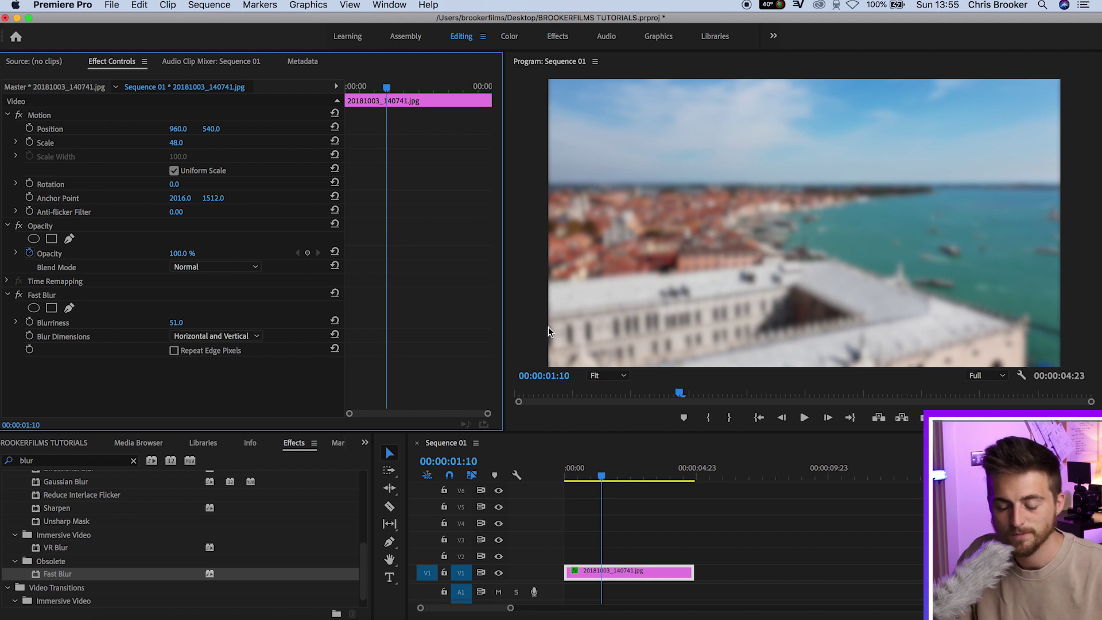
left_click(174, 351)
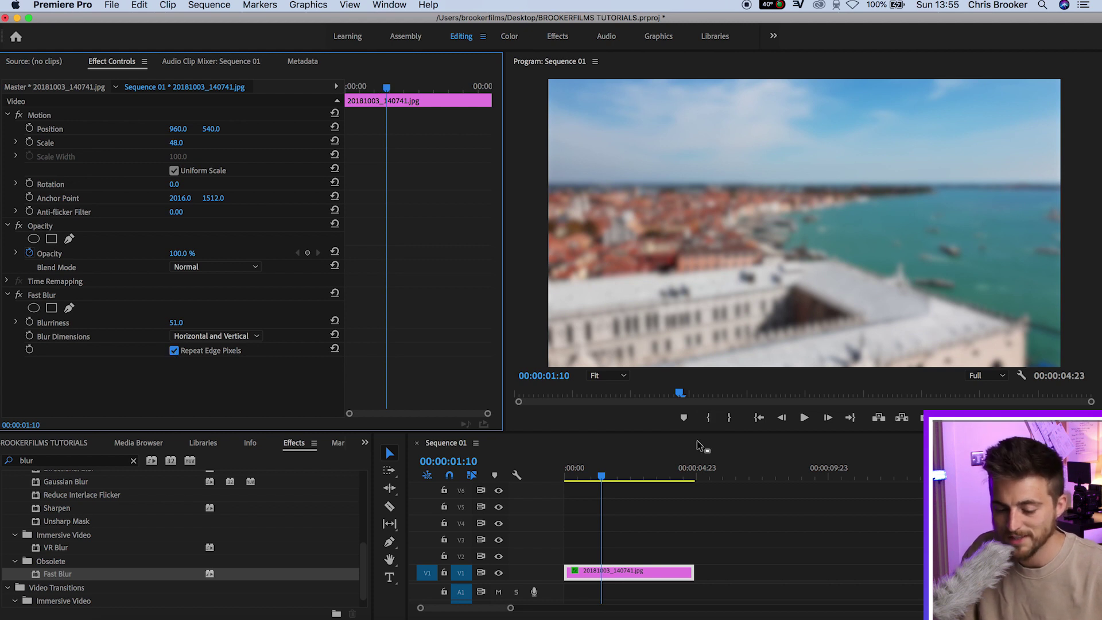
Extend the blurred V1 clip so it ends at 00:00:09:12
left_click(700, 475)
left_click_drag(710, 476, 815, 475)
left_click_drag(700, 574, 814, 575)
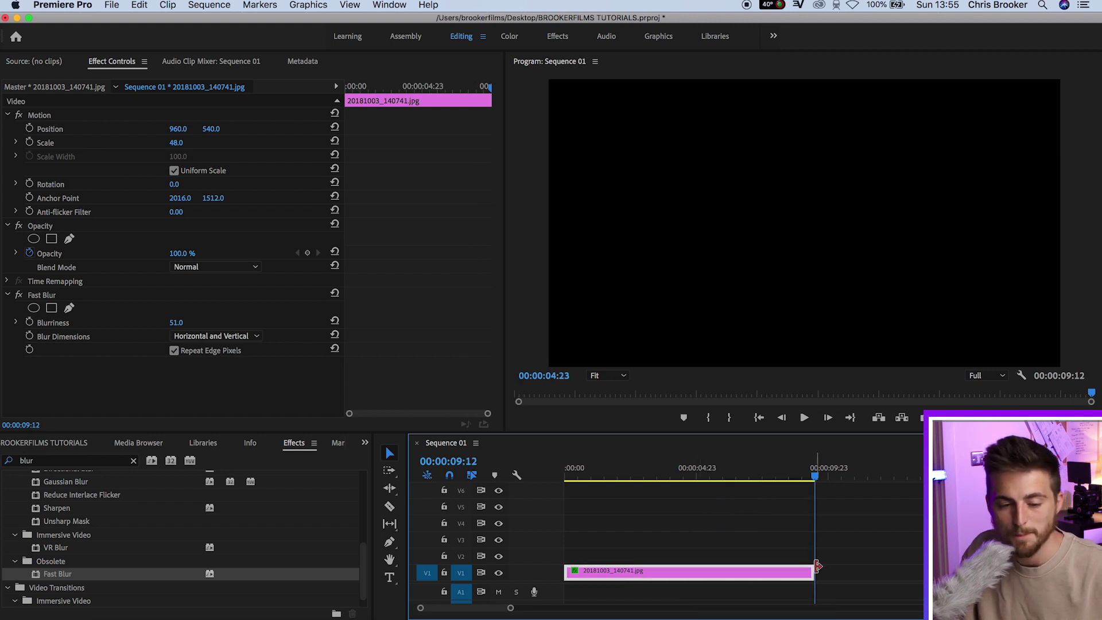
Add a starting Scale keyframe of 48 at 00:00:00:00 on the blurred photo
left_click(51, 116)
left_click_drag(484, 87, 344, 88)
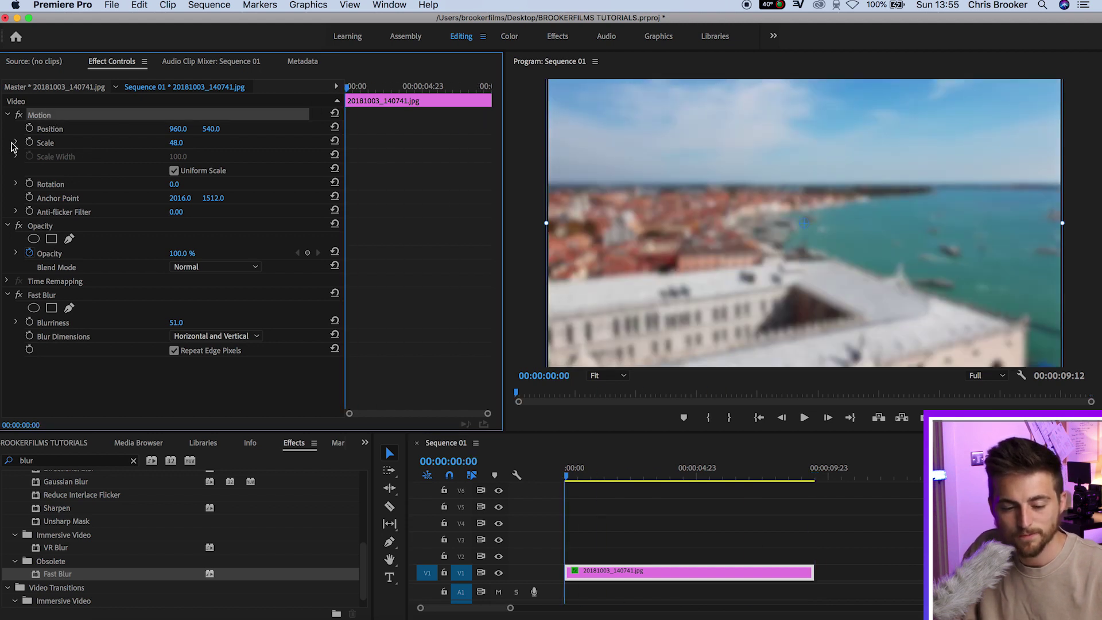
left_click(49, 145)
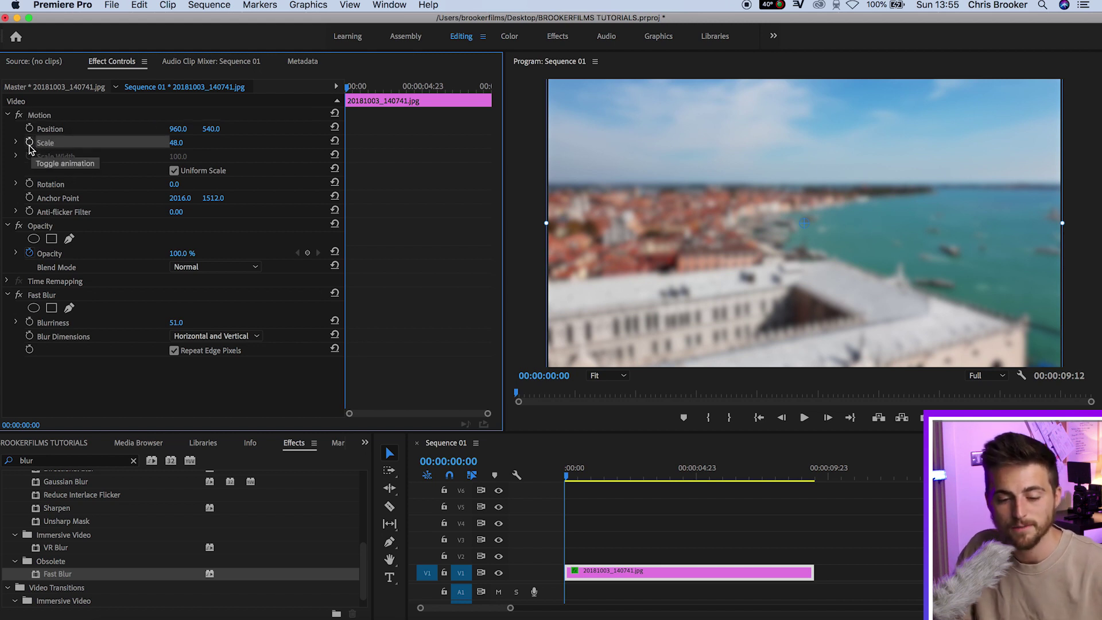
left_click(29, 144)
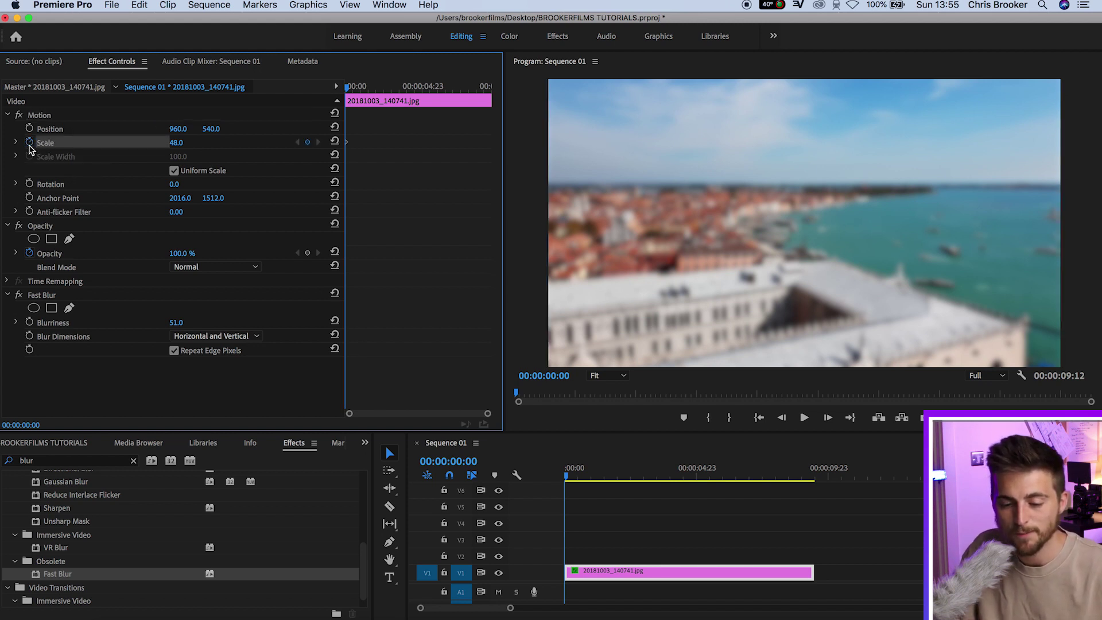
Add a second Scale keyframe of 58 at 00:00:07:22 on the blurred photo
left_click_drag(412, 84, 467, 88)
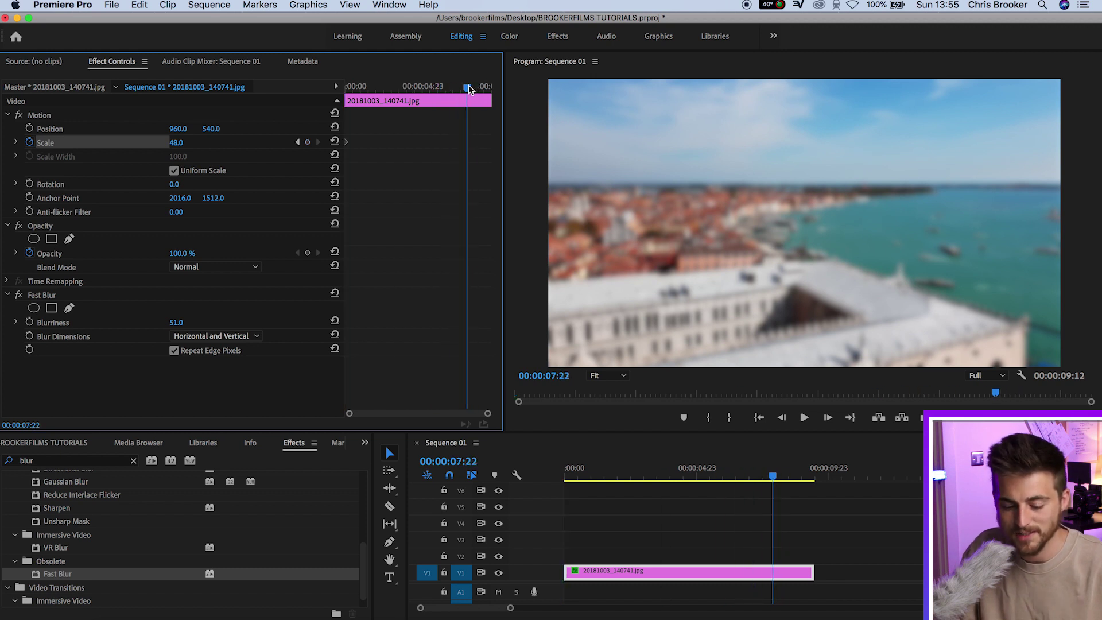
left_click(187, 141)
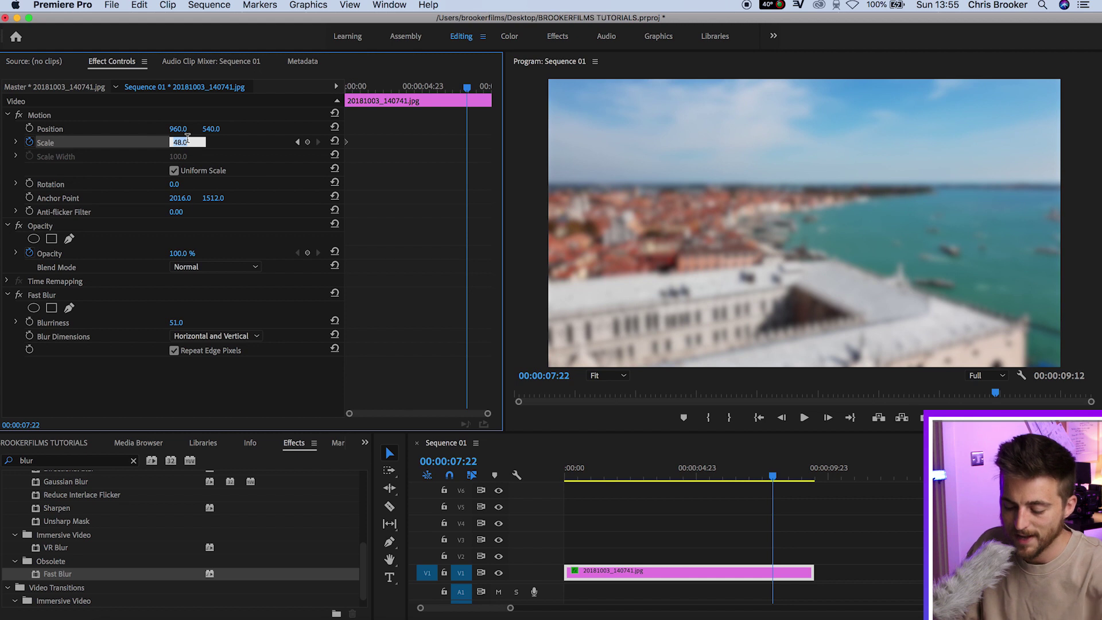
type("58")
key("Return")
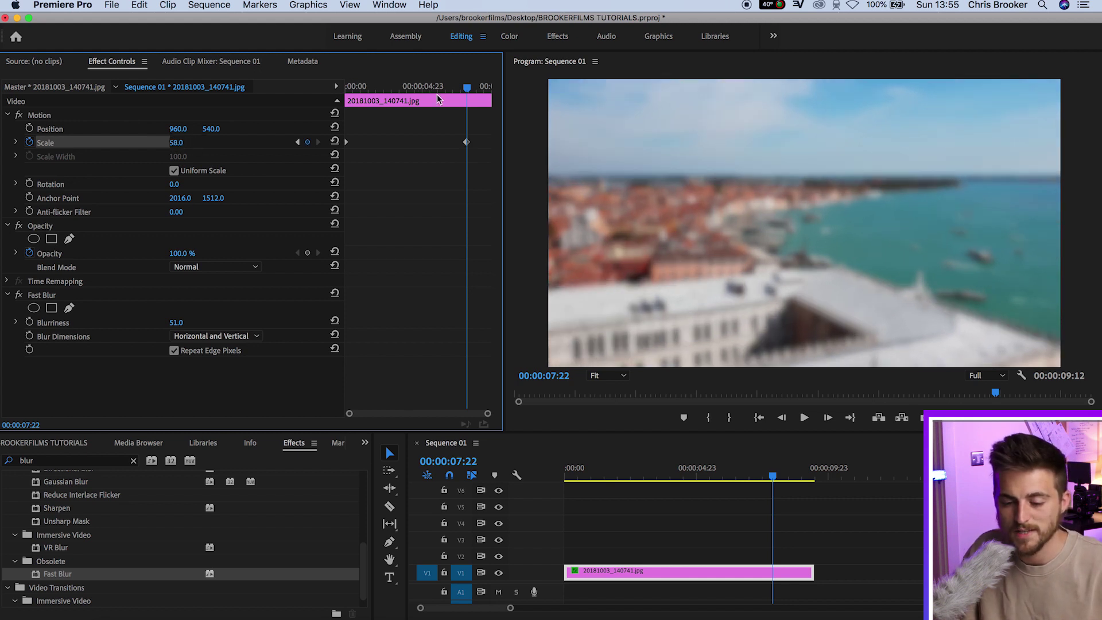
Move the second Scale keyframe to the end of the clip and play back the background zoom
left_click_drag(466, 142, 519, 143)
left_click(453, 87)
key("space")
left_click_drag(690, 468, 415, 488)
key("space")
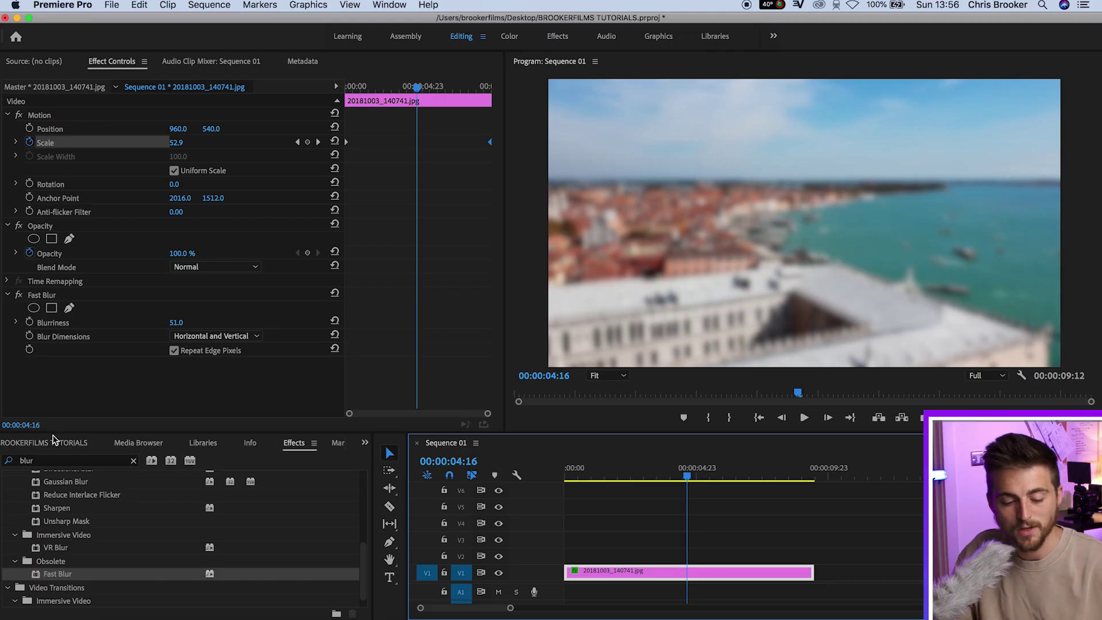
Place 20181003_140741.jpg from the project on track V2 at the sequence start and extend it to match the V1 clip's length
left_click(53, 441)
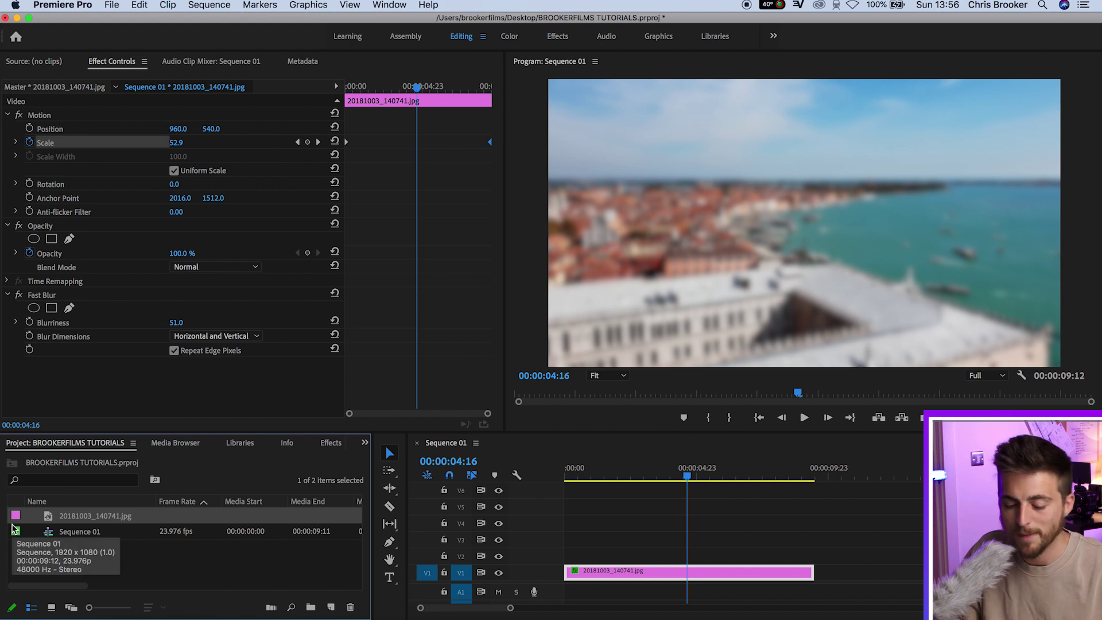
left_click_drag(57, 518, 552, 554)
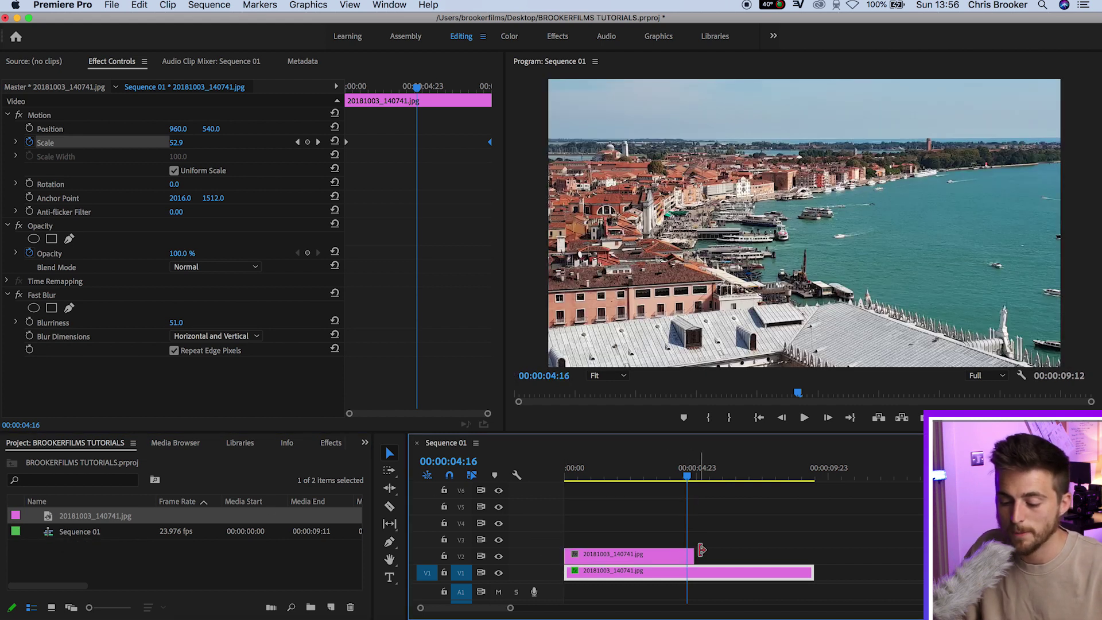
left_click_drag(701, 550, 814, 553)
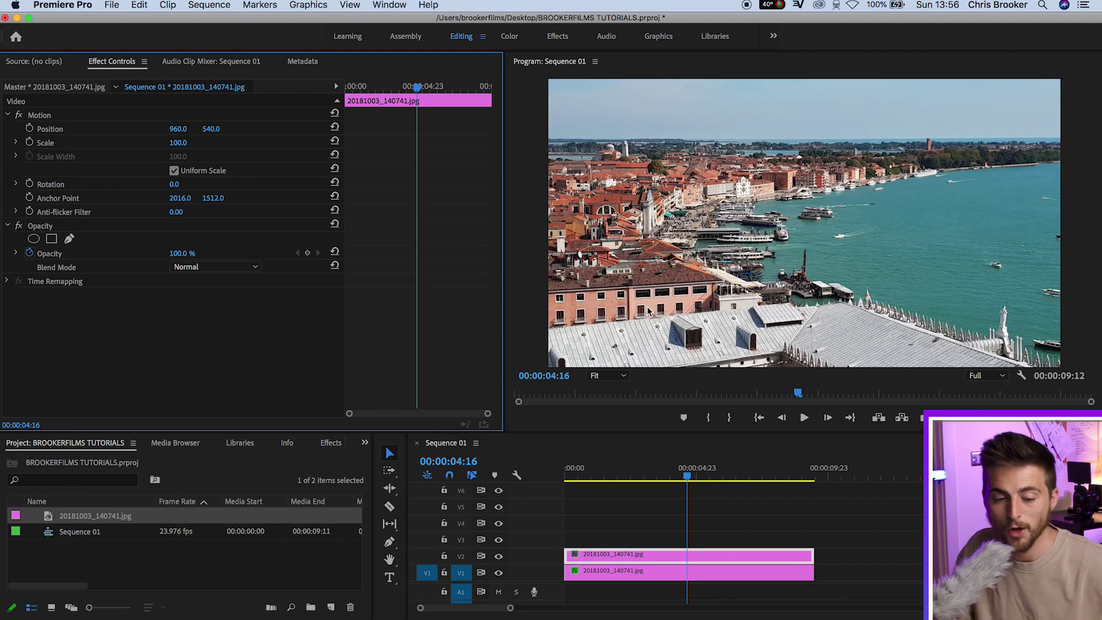
Scale the V2 photo down to 28 so the blurred background surrounds it
left_click(49, 117)
left_click(57, 144)
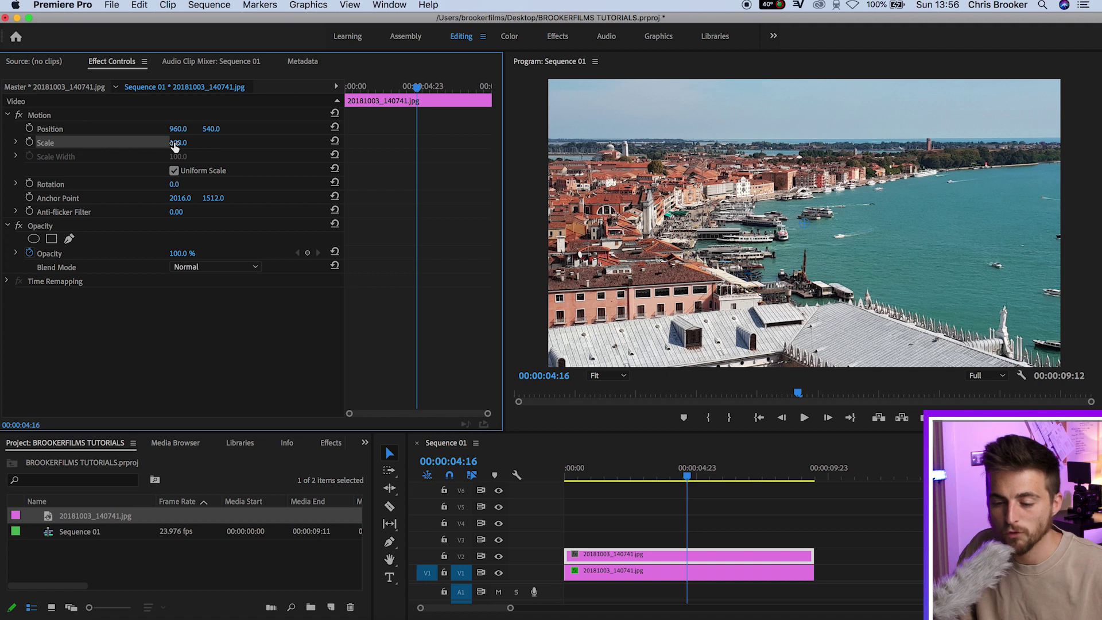
left_click_drag(178, 143, 137, 143)
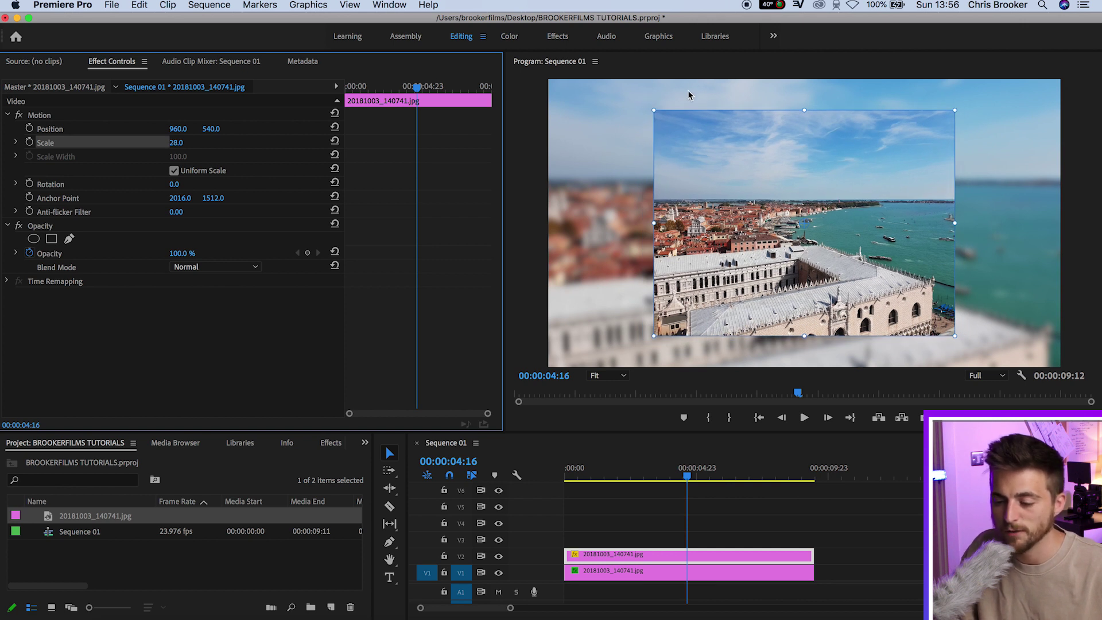
left_click(542, 353)
left_click(591, 469)
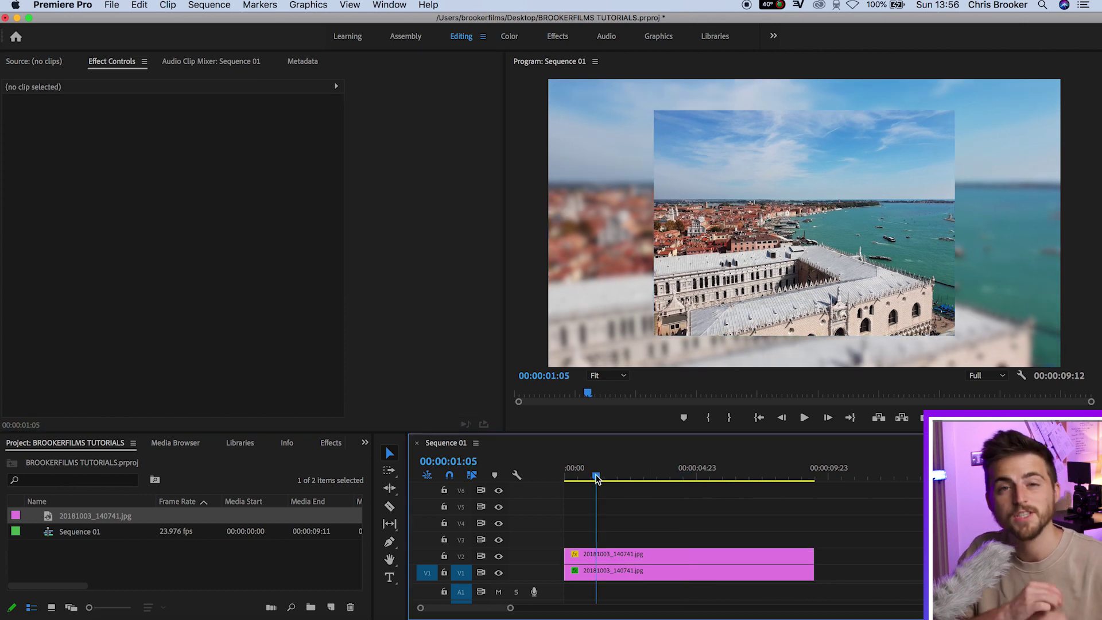
Try to duplicate the V2 photo by pasting a copy and stacking it on track V3
left_click(592, 554)
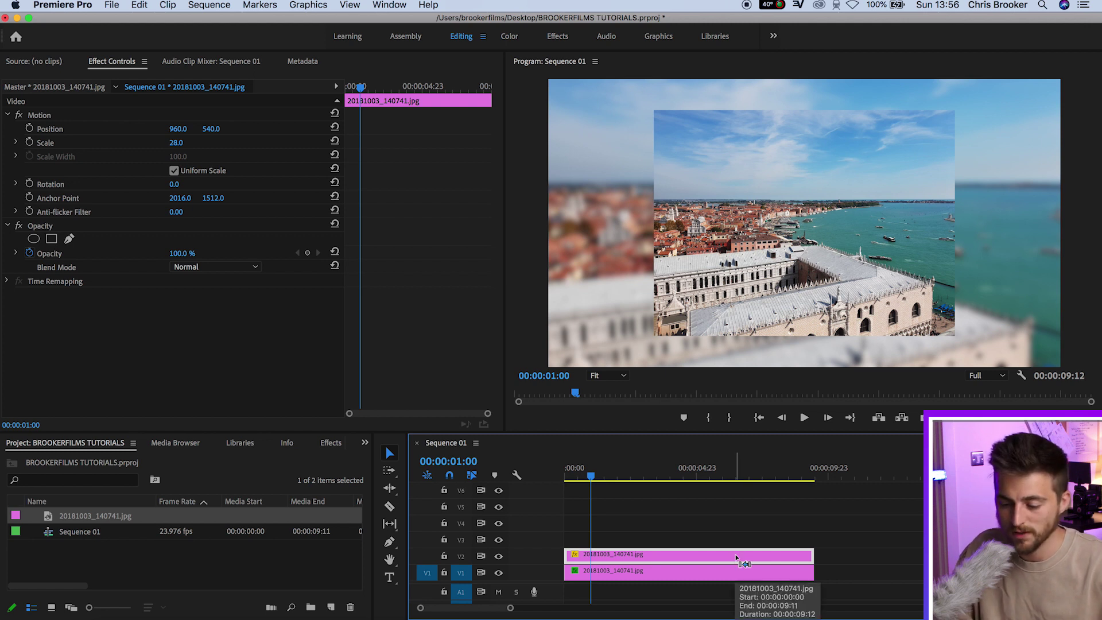
left_click(845, 468)
key("super+v")
key("minus")
key("minus")
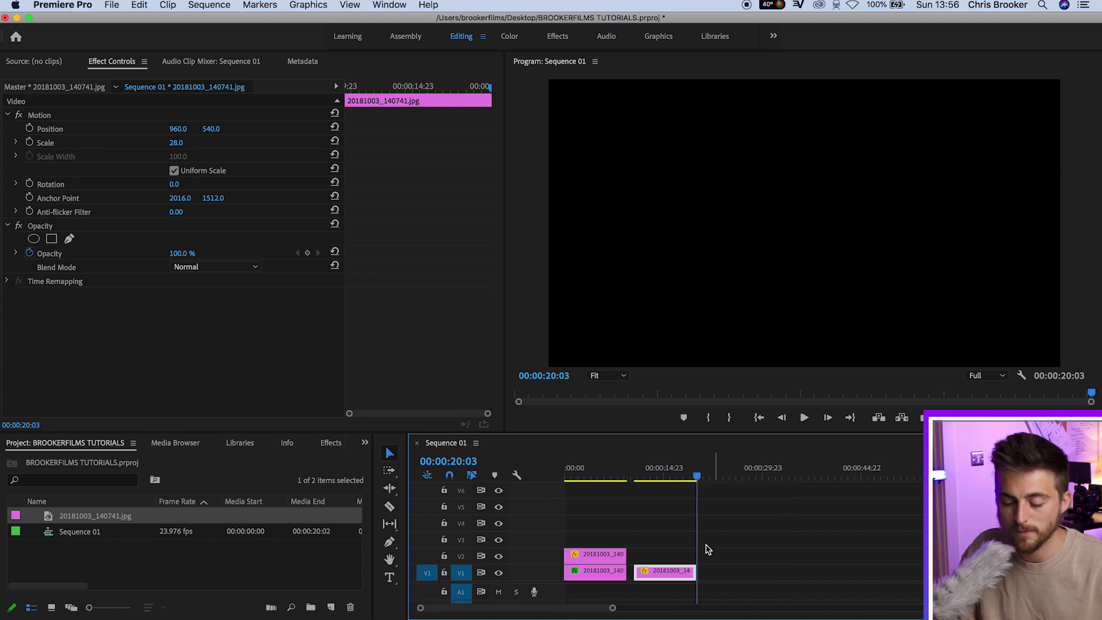
left_click_drag(670, 575, 578, 547)
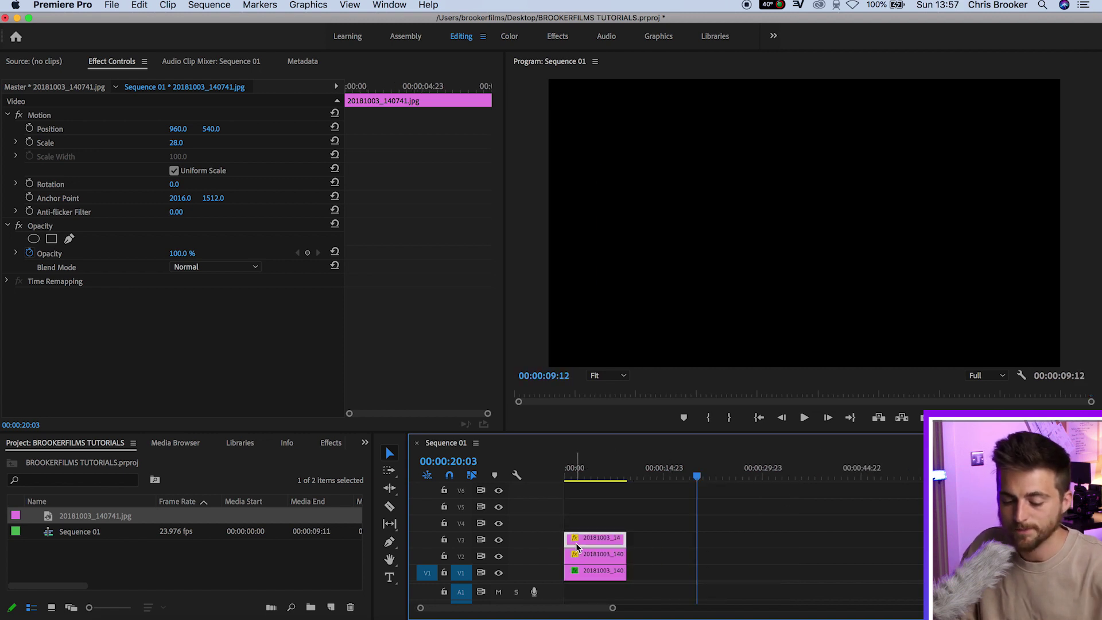
key("Delete")
Duplicate the V2 photo clip directly onto track V3, aligned with the start of the sequence
left_click(633, 468)
left_click(586, 466)
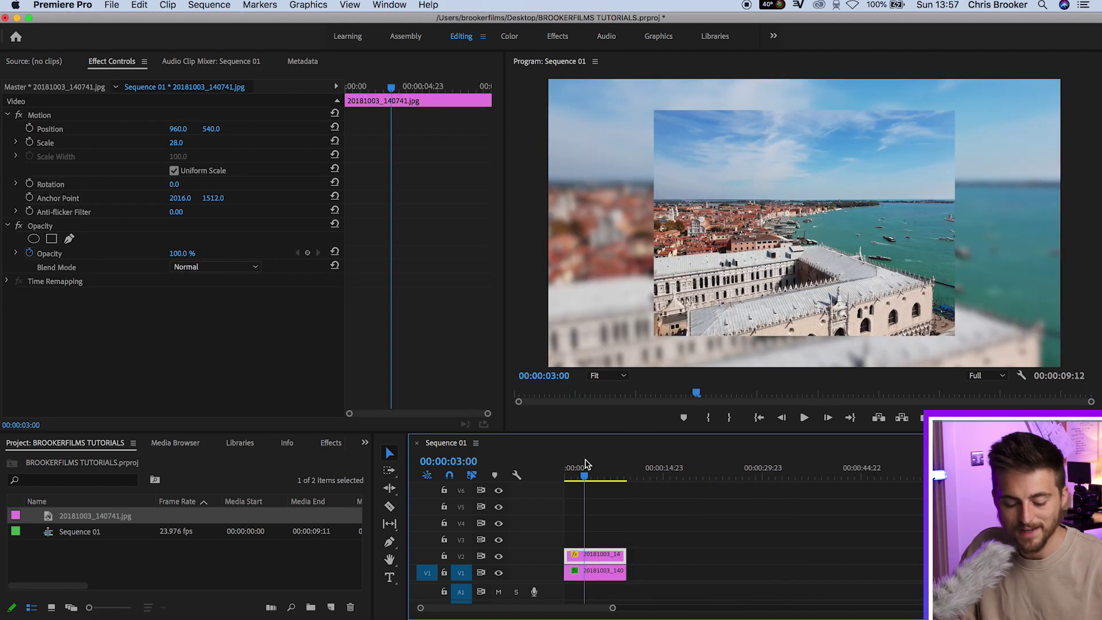
key("Home")
key("equal")
key("equal")
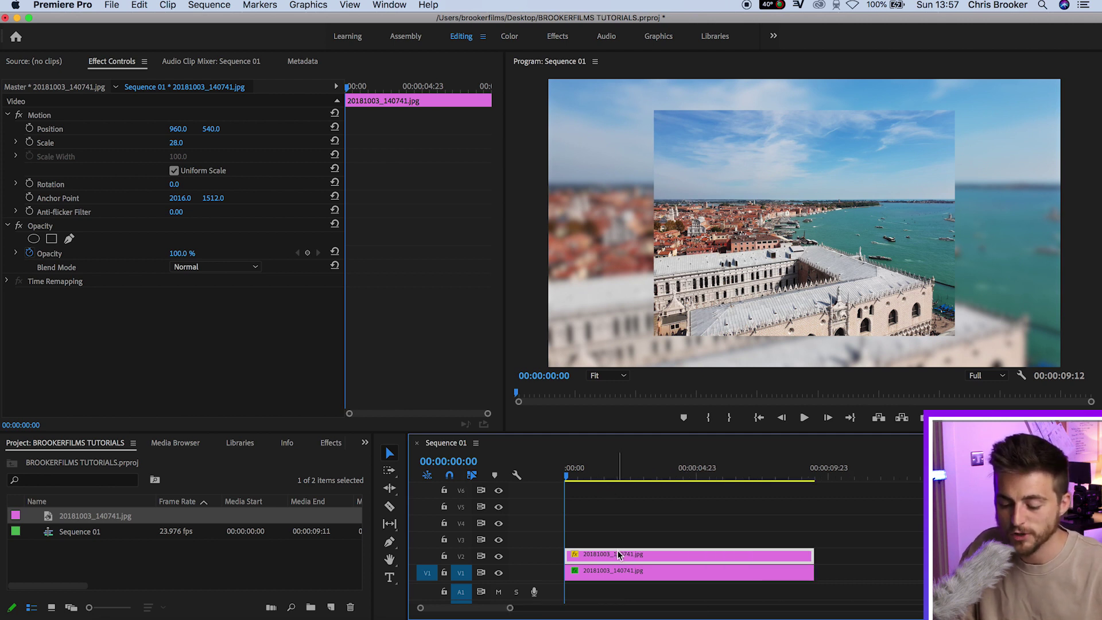
left_click_drag(614, 554, 612, 542)
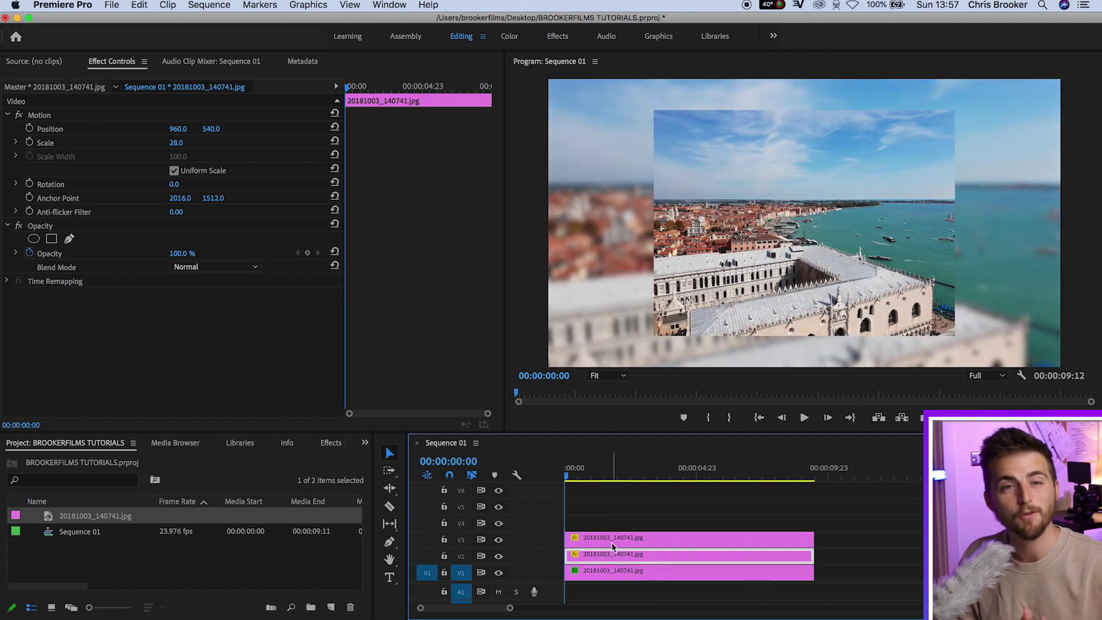
left_click(611, 542)
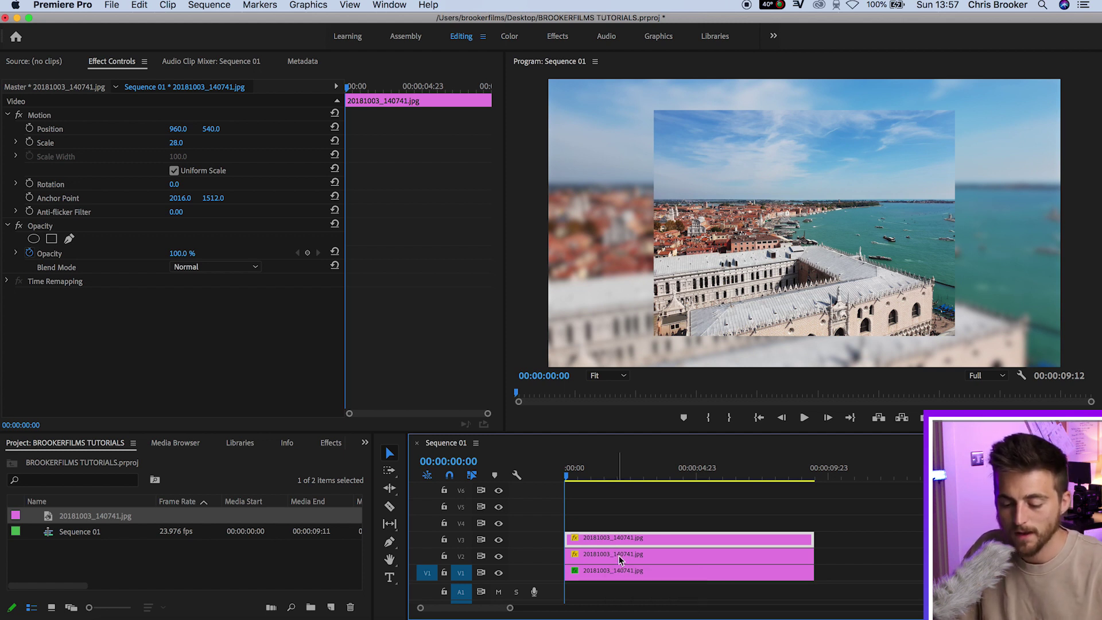
Set the Scale of the middle photo on V2 to 30 to form the frame around the V3 copy
left_click(601, 556)
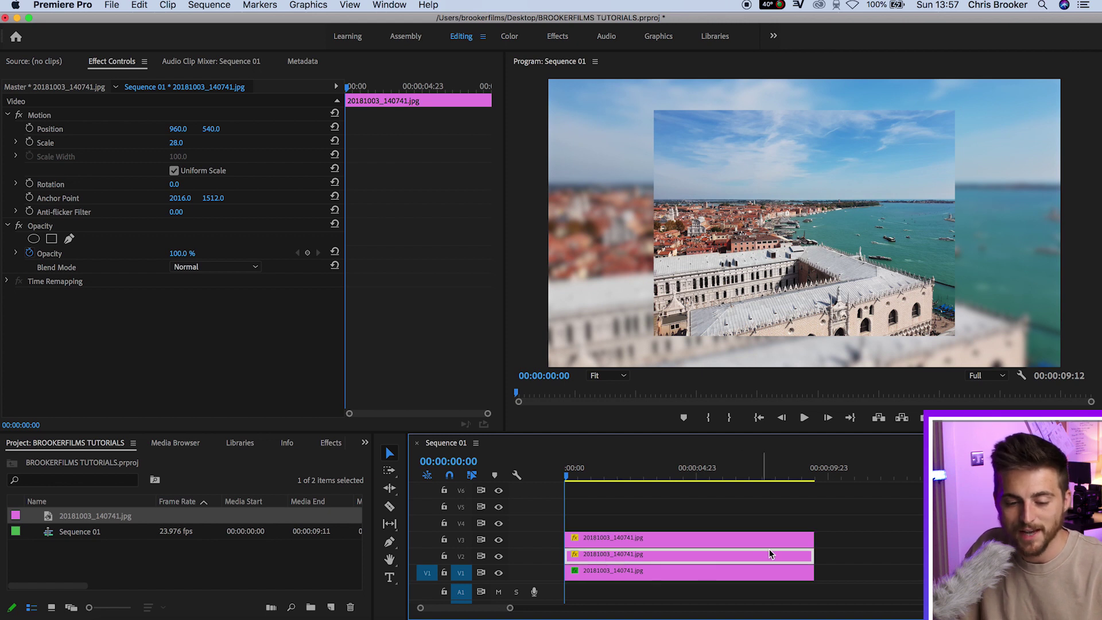
left_click(184, 142)
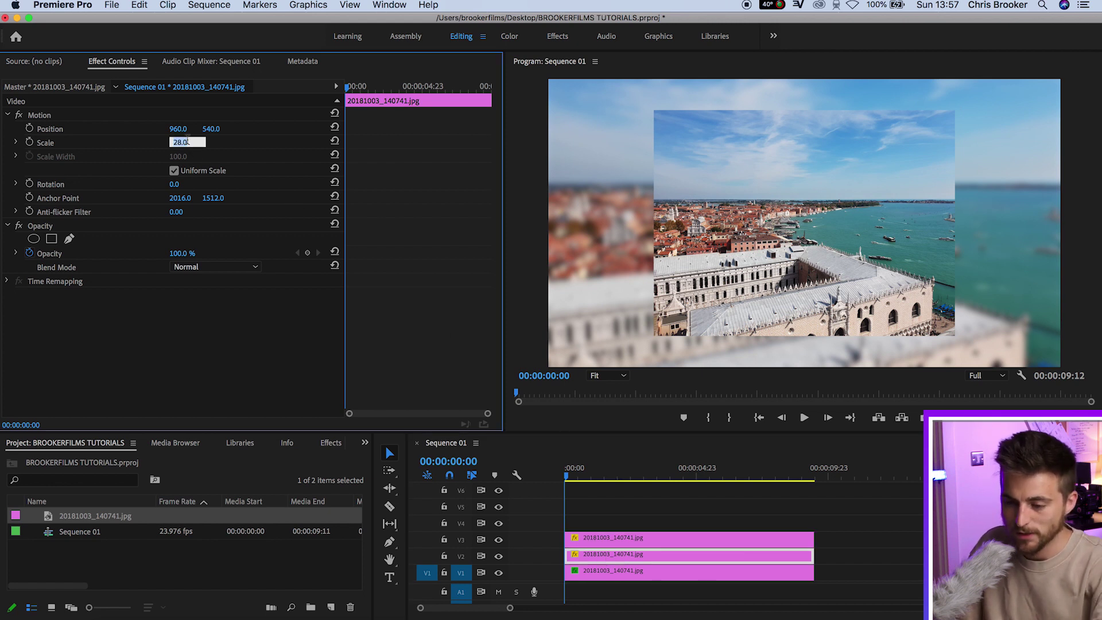
type("3")
key("Return")
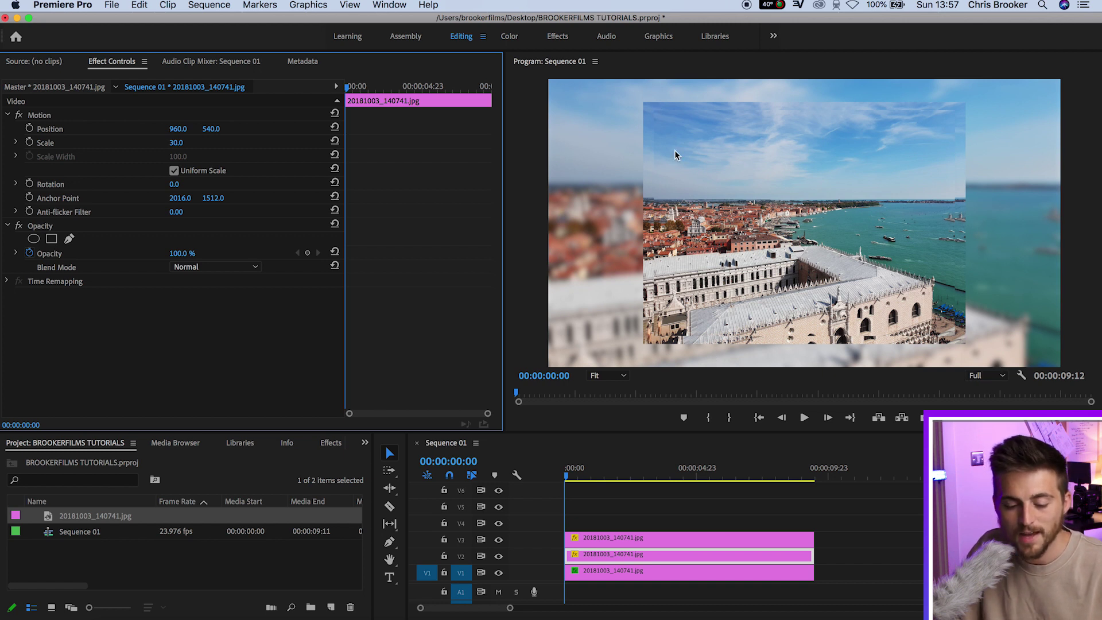
Search the effects for Levels and apply it to the V2 photo clip
left_click(337, 445)
double_click(67, 463)
type("leve")
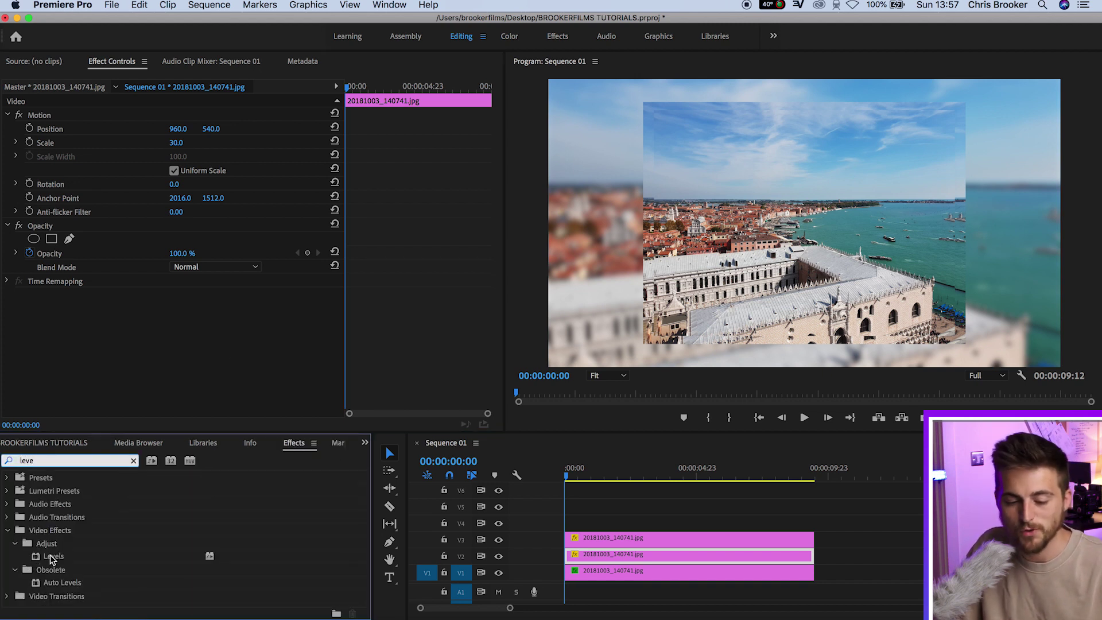
left_click(51, 560)
left_click_drag(57, 488, 92, 405)
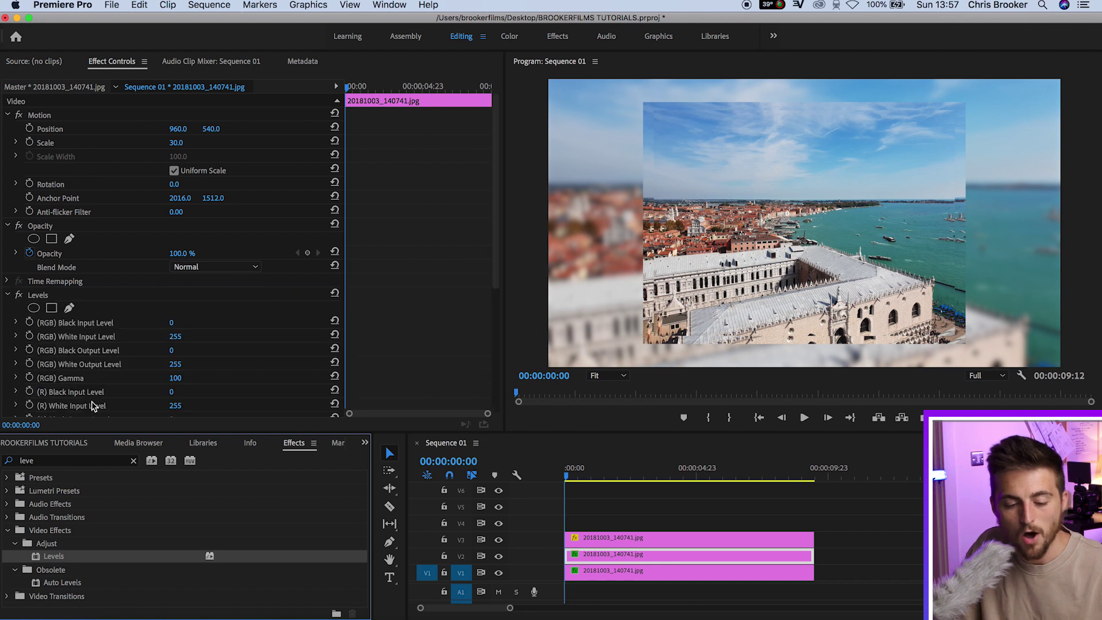
Set the Levels (RGB) White Input Level of the V2 photo to 0 to turn it into a white frame
left_click(92, 338)
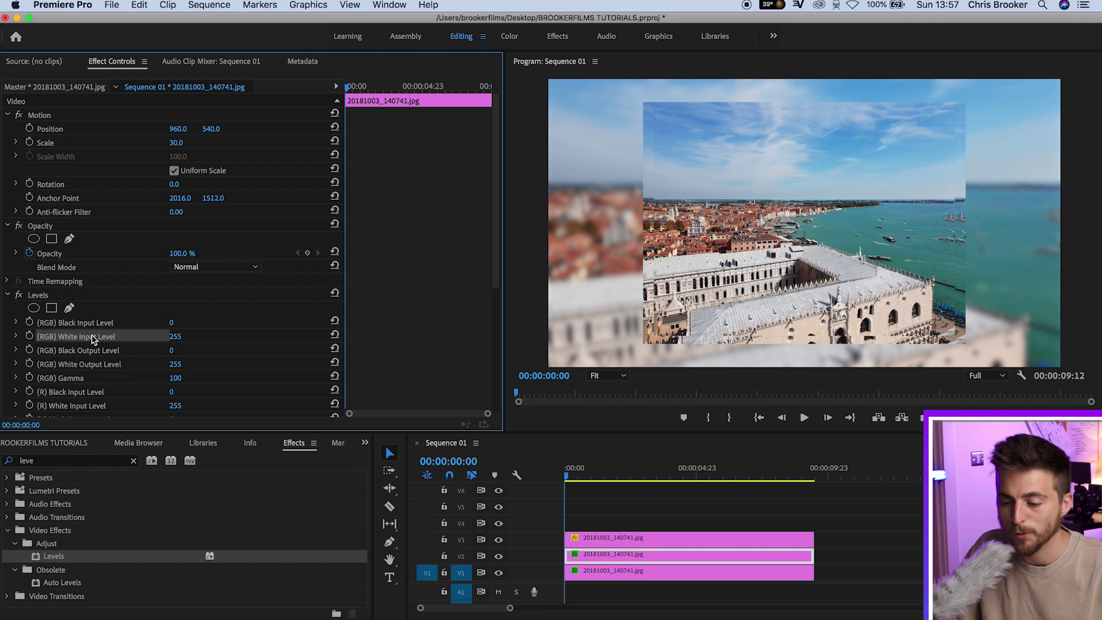
left_click_drag(175, 336, 115, 337)
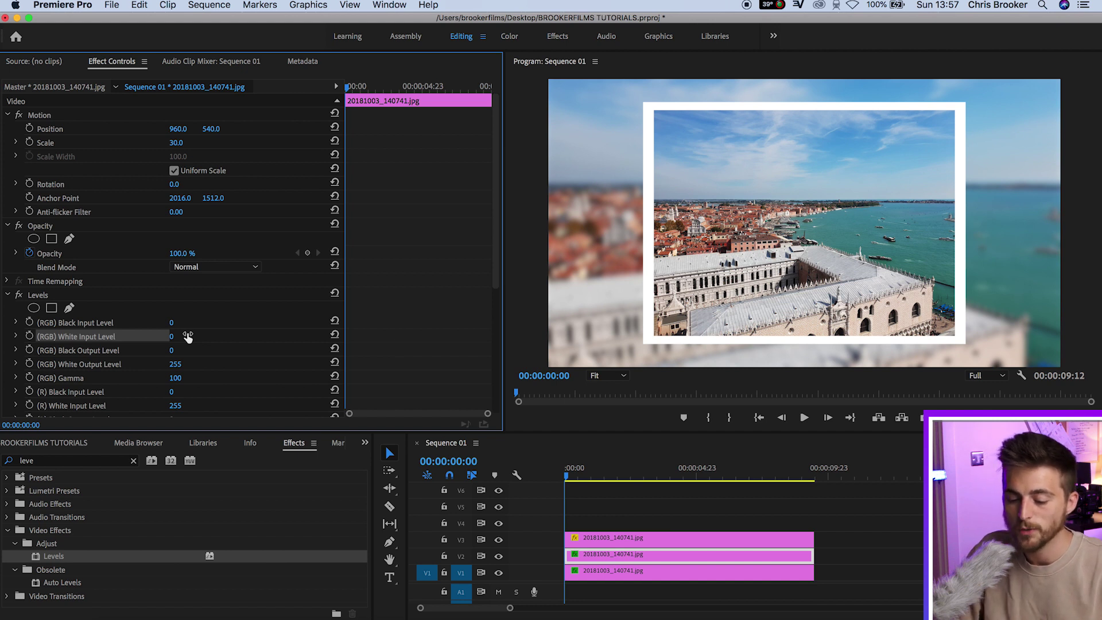
Nest the V2 and V3 photo clips together as Photo and play the sequence from the start
left_click_drag(665, 508, 608, 560)
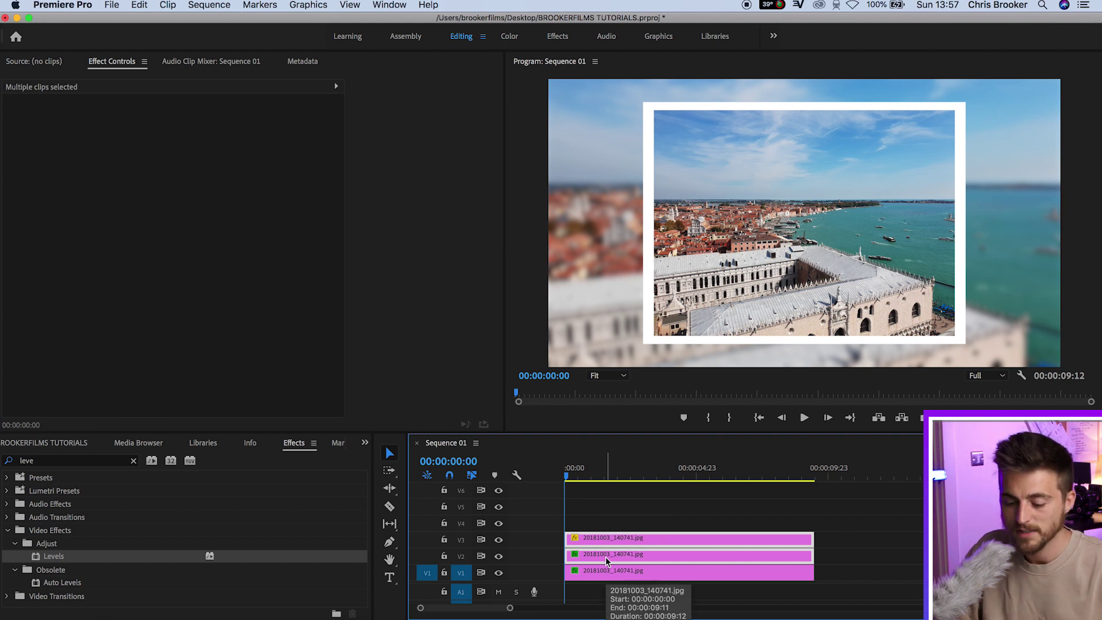
left_click_drag(664, 508, 609, 556)
right_click(609, 558)
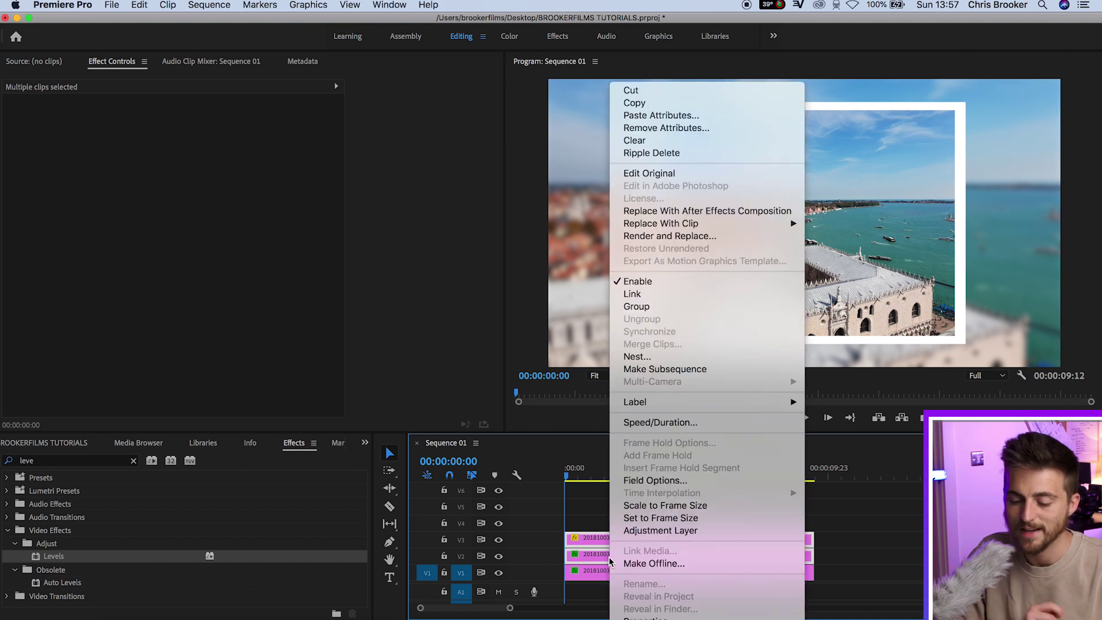
left_click(650, 360)
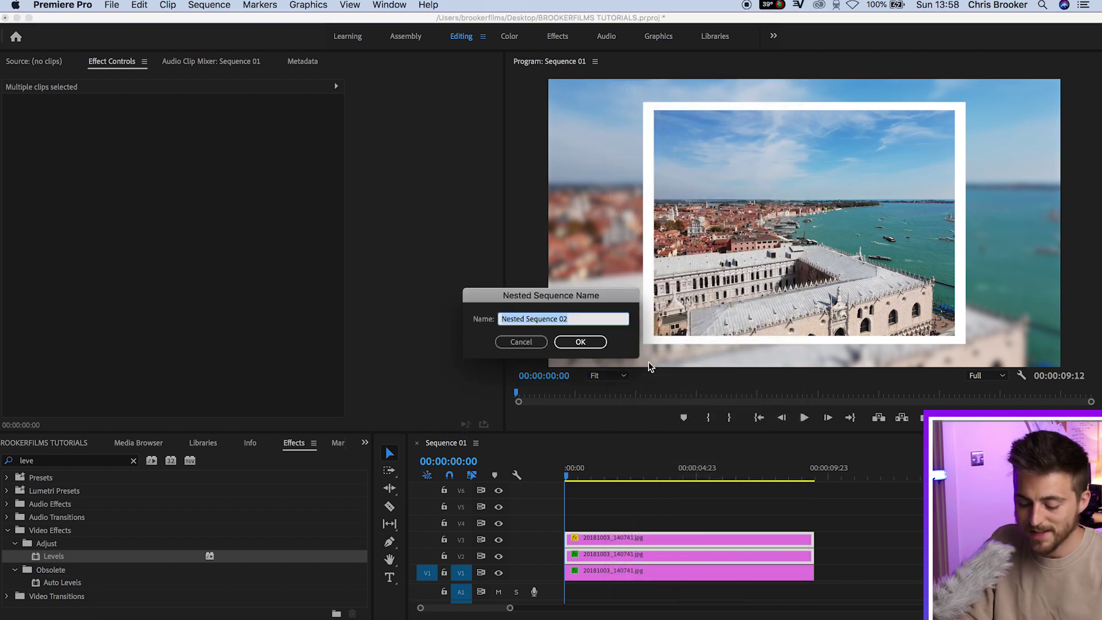
type("Photo")
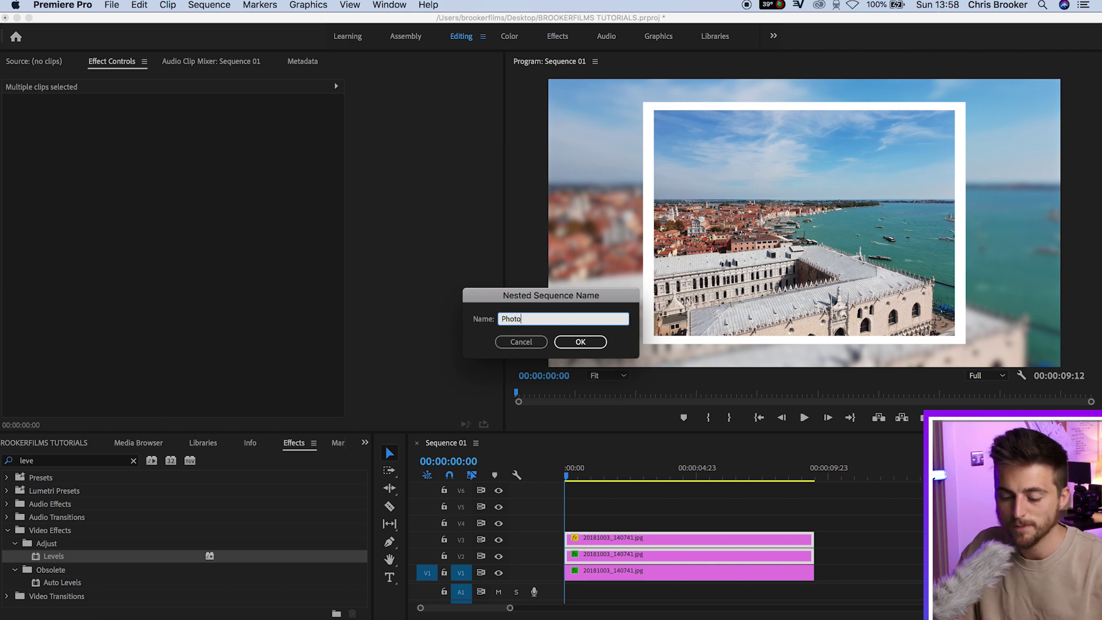
key("Return")
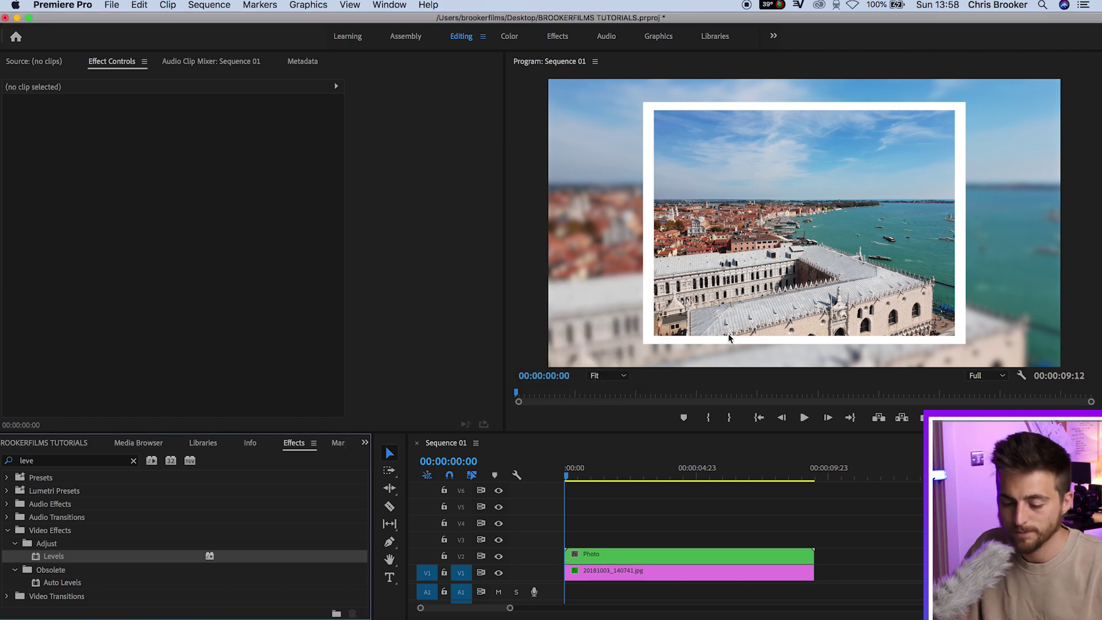
right_click(577, 468)
left_click(576, 474)
key("space")
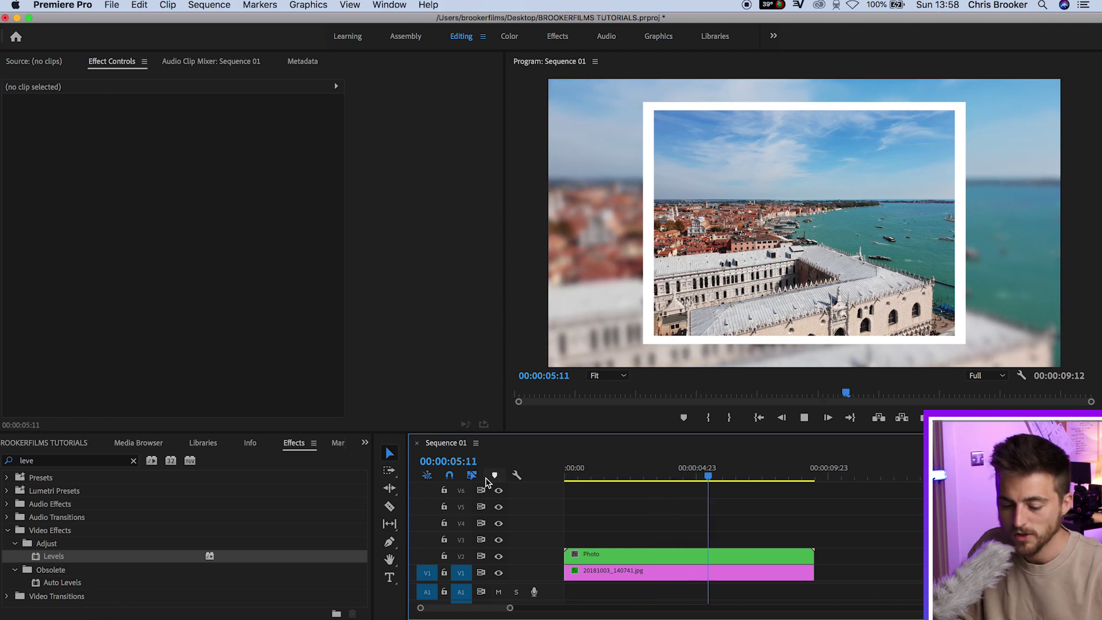
key("space")
Search the effects for Basic 3D and apply it to the Photo nest on V2
left_click(624, 554)
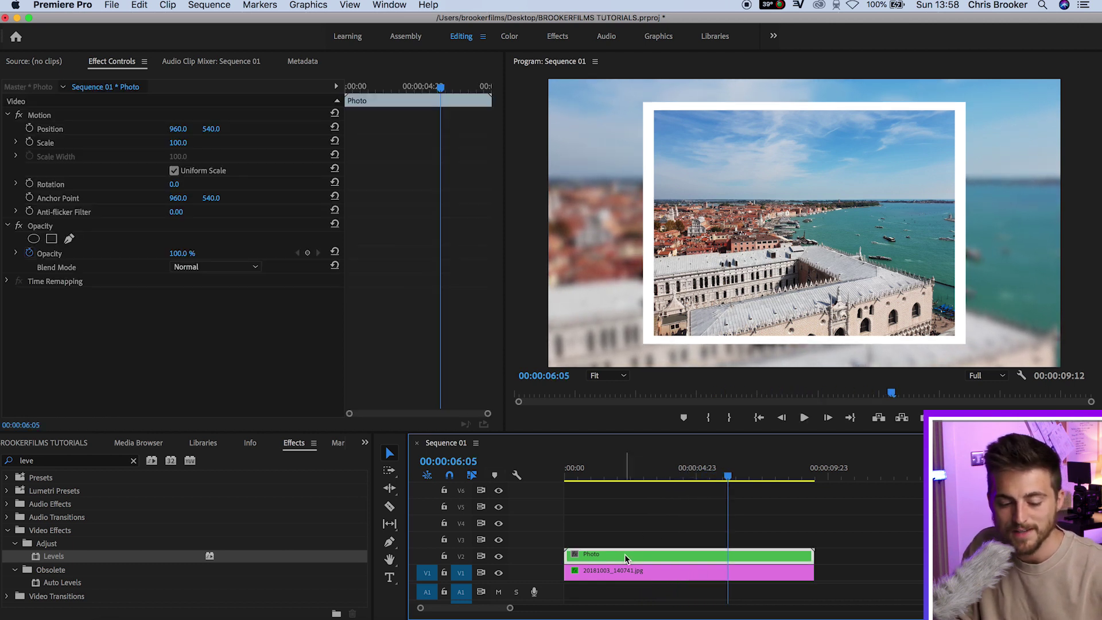
left_click(62, 464)
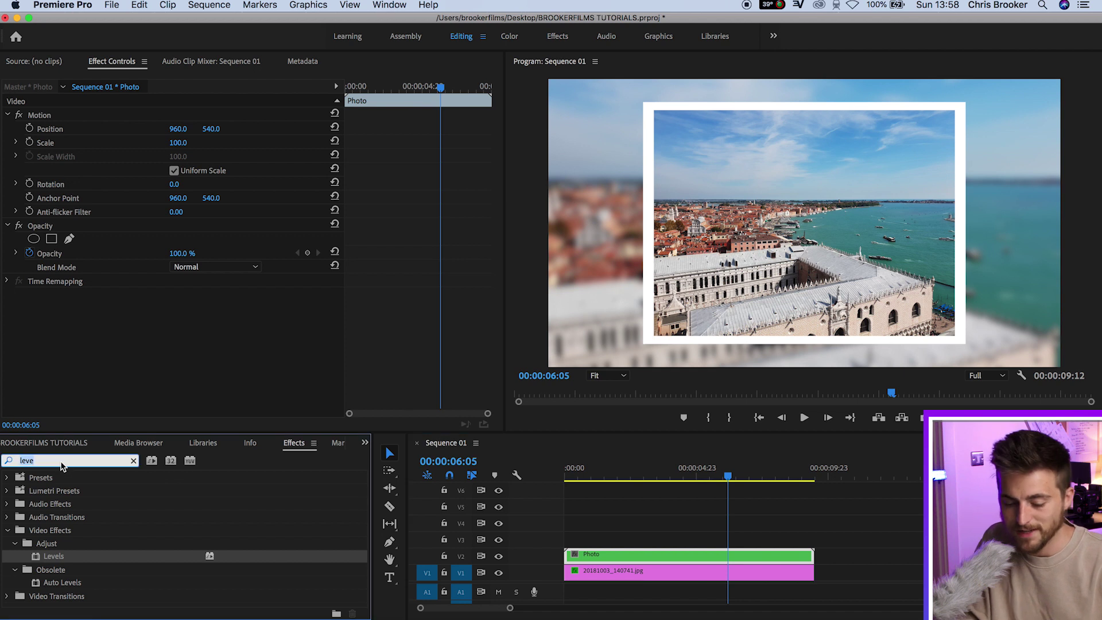
type("bas")
type("ic")
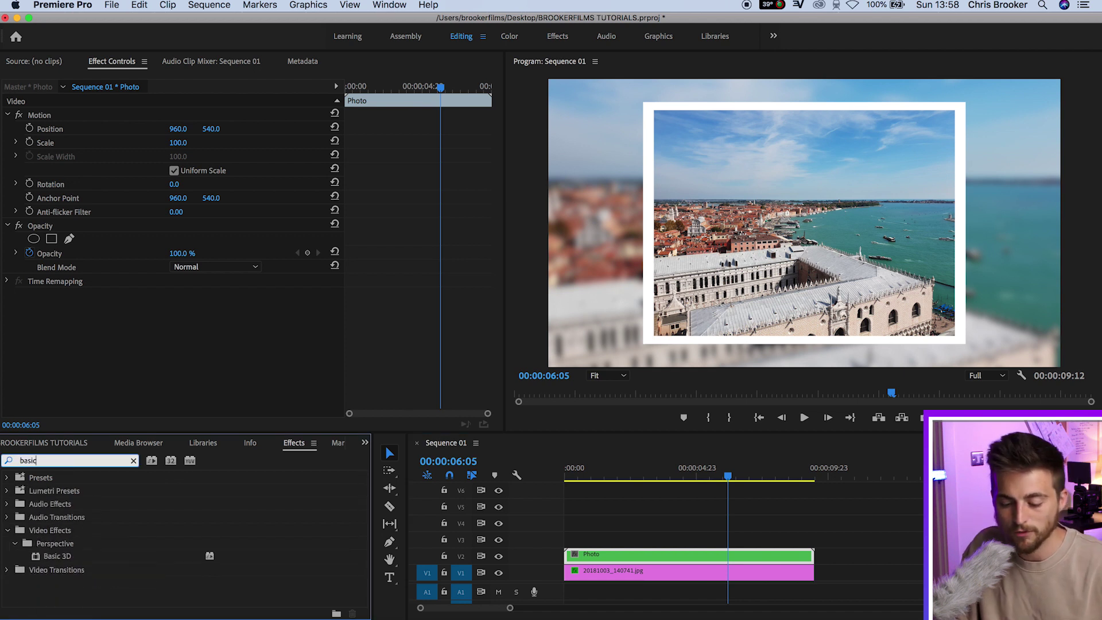
left_click_drag(64, 559, 611, 562)
Try out the Basic 3D Swivel and Tilt on the Photo nest and undo the changes
left_click_drag(677, 472, 627, 476)
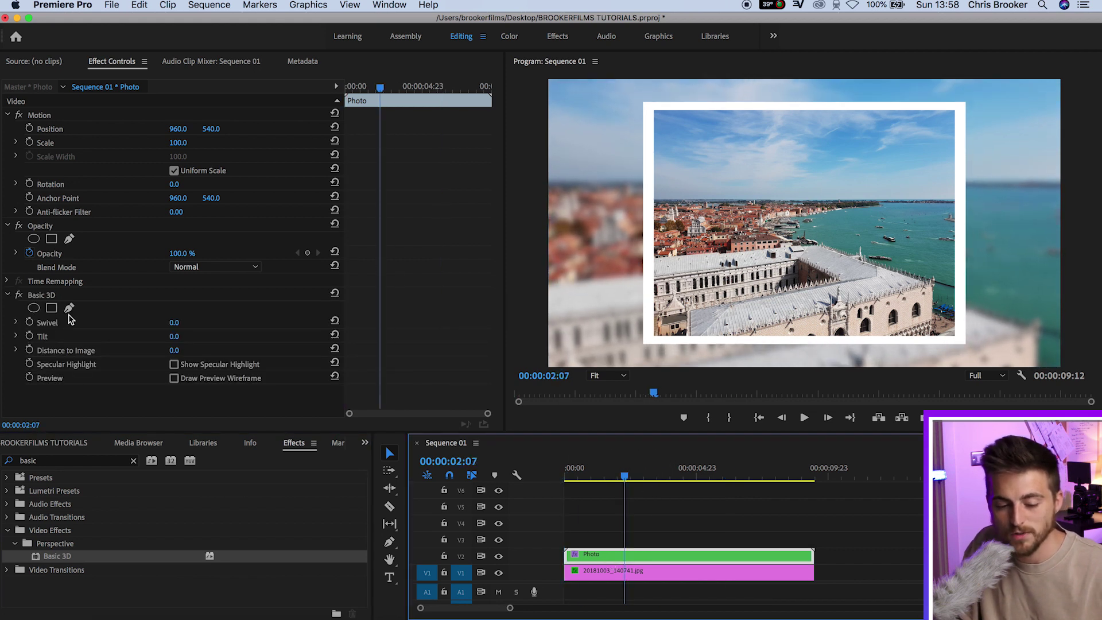
left_click(40, 325)
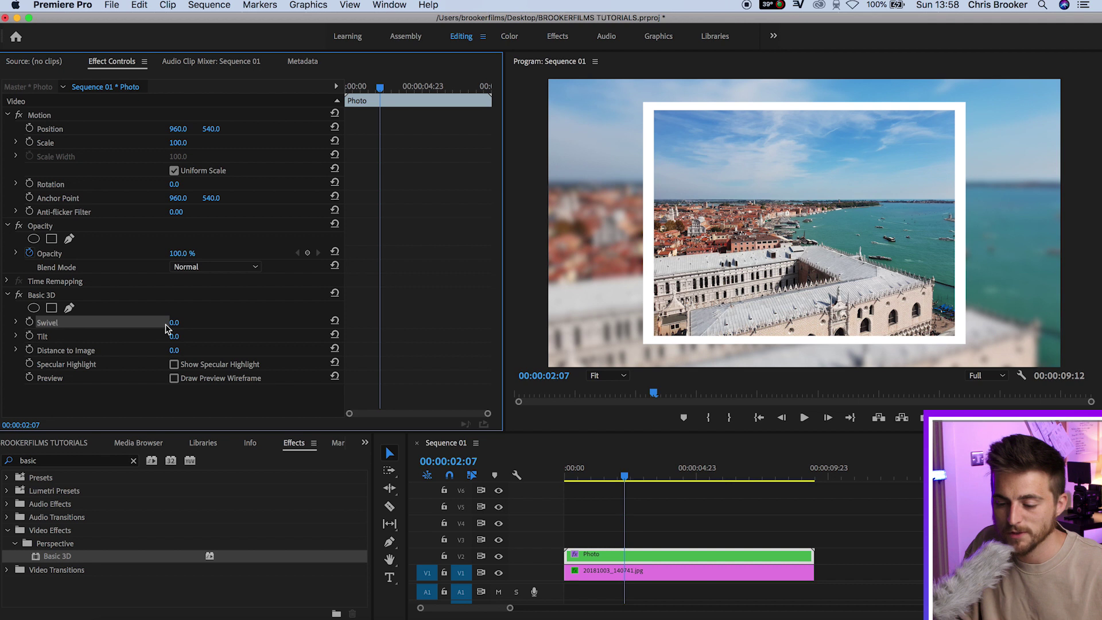
mouse_move(174, 323)
left_mouse_down()
mouse_move(198, 323)
mouse_move(184, 323)
mouse_move(191, 338)
mouse_move(167, 338)
left_mouse_up()
key("super+z")
key("super+z")
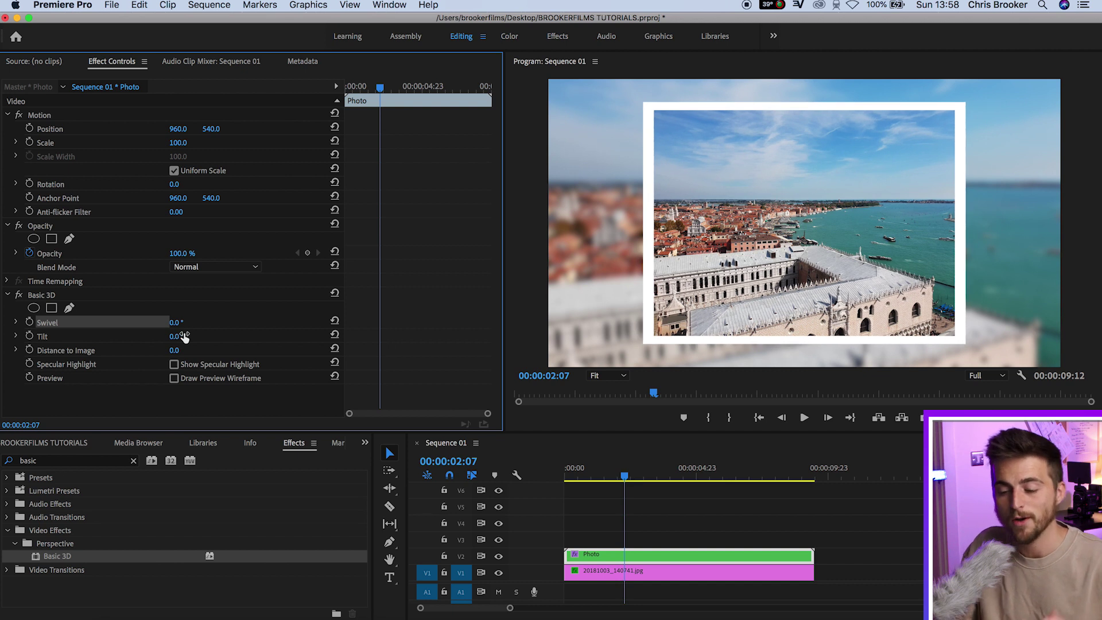
mouse_move(183, 336)
left_mouse_down()
mouse_move(198, 336)
mouse_move(184, 323)
left_mouse_up()
key("super+z")
key("super+z")
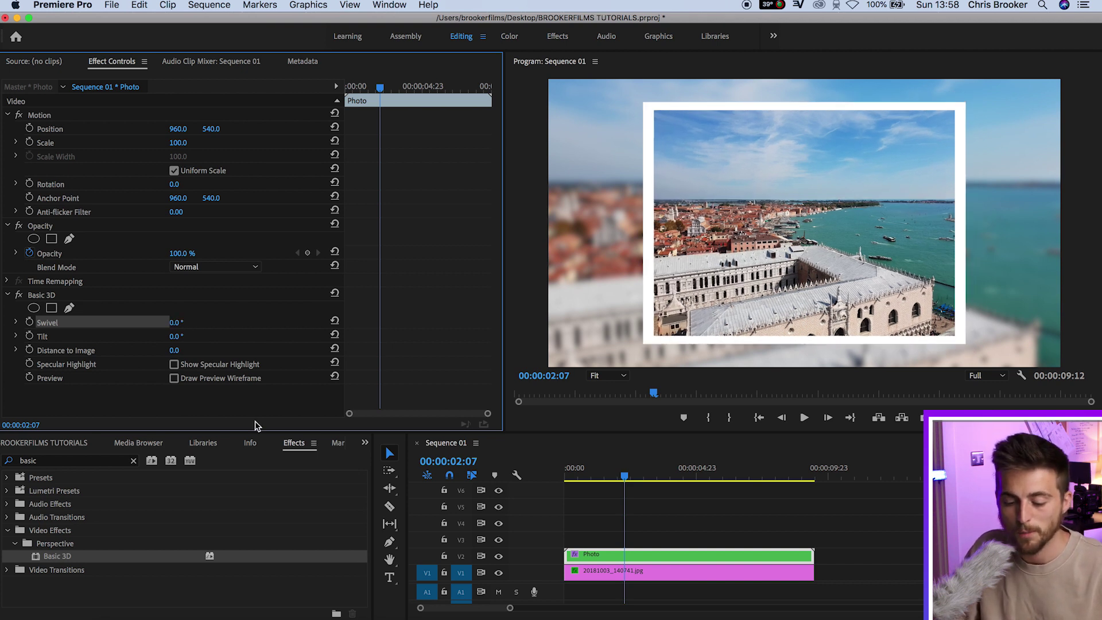
Keyframe the Photo nest's Swivel from -10° at the sequence start to 10° near the end at 00:00:08:12 and play it back
left_click_drag(616, 478, 511, 491)
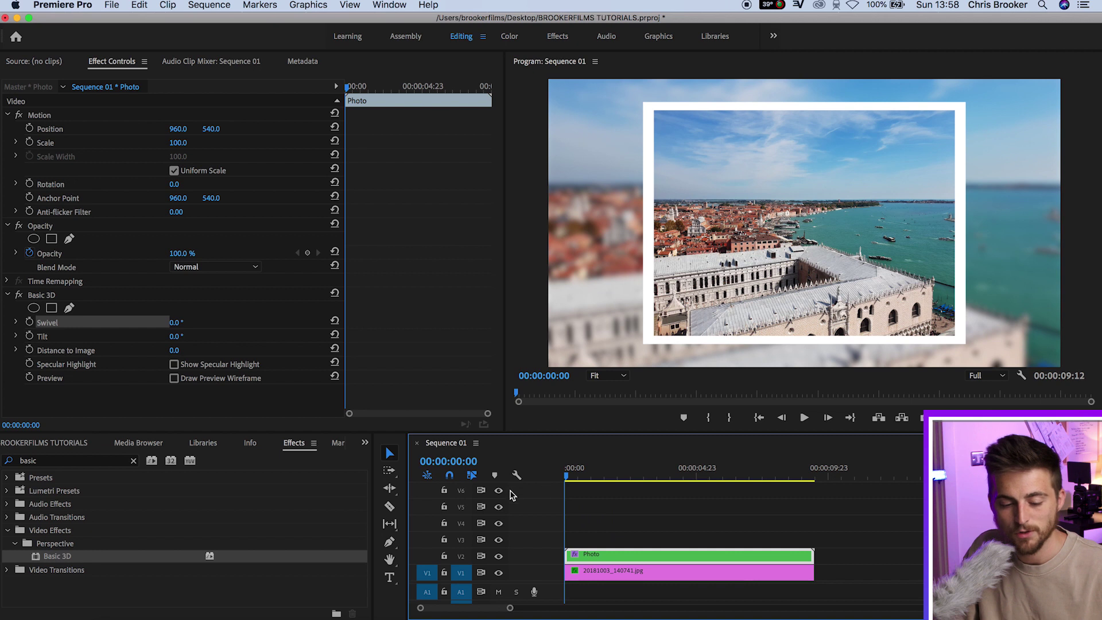
left_click(174, 323)
left_click_drag(174, 322, 168, 322)
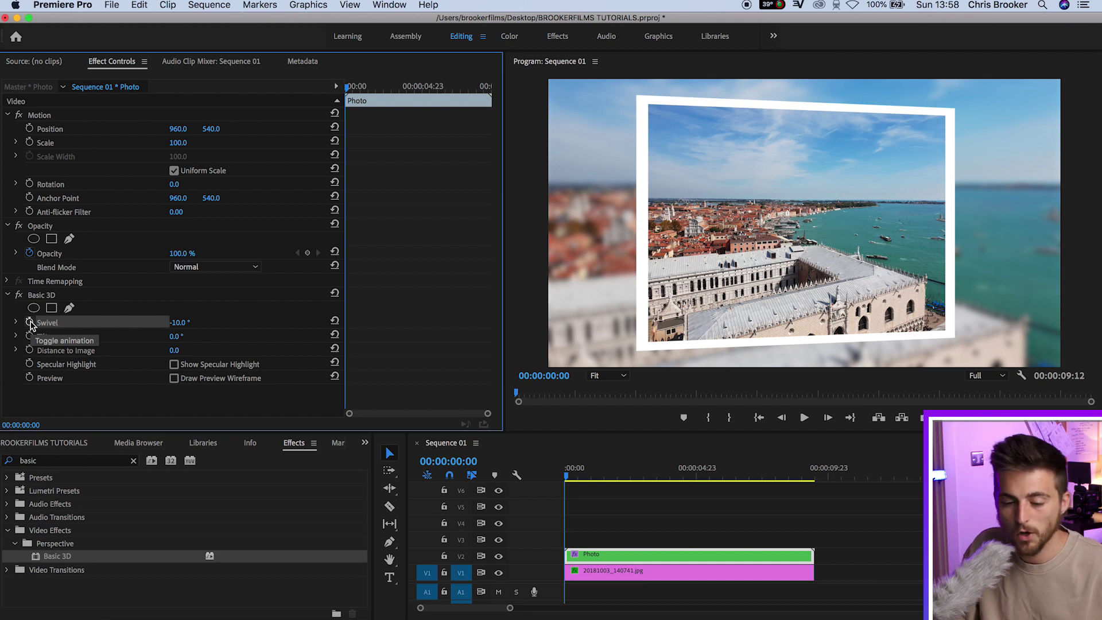
left_click_drag(402, 86, 476, 86)
left_click(181, 323)
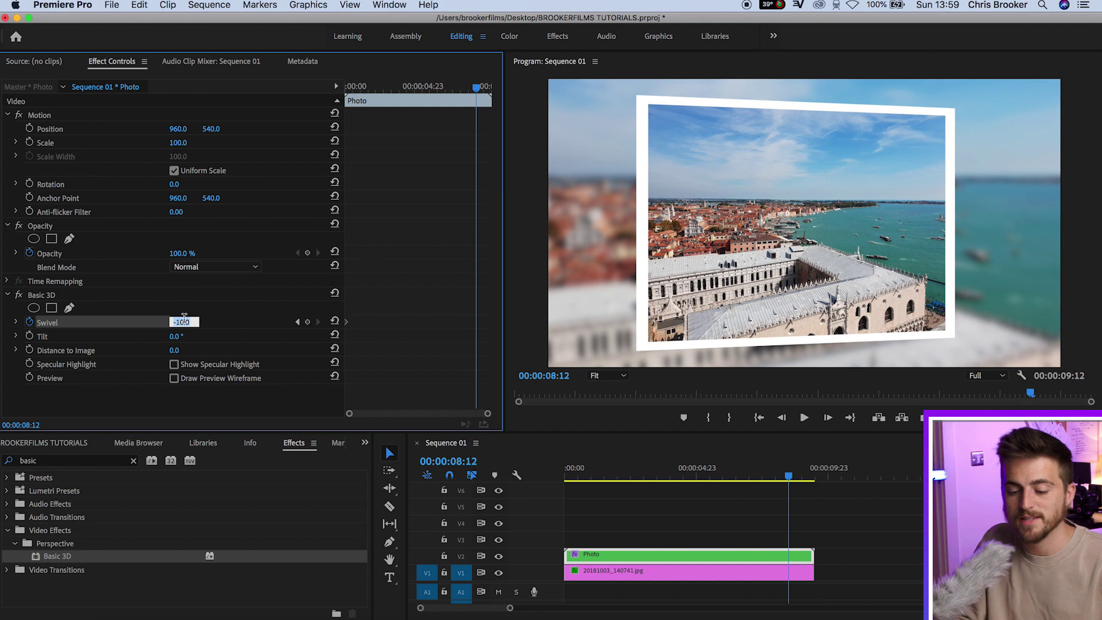
key("Return")
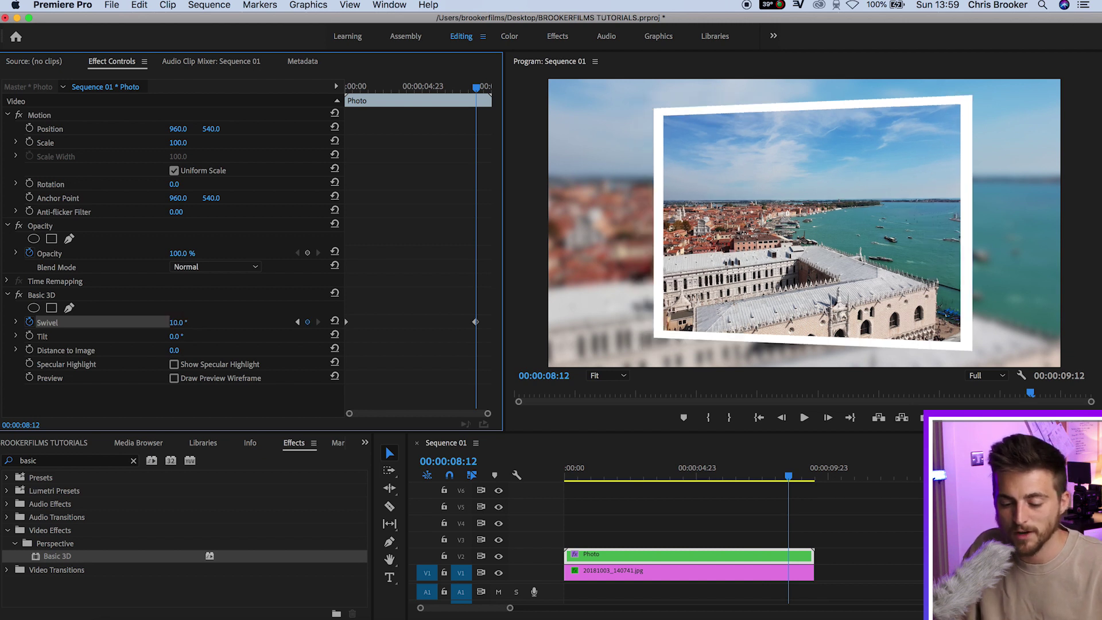
left_click(509, 481)
key("Home")
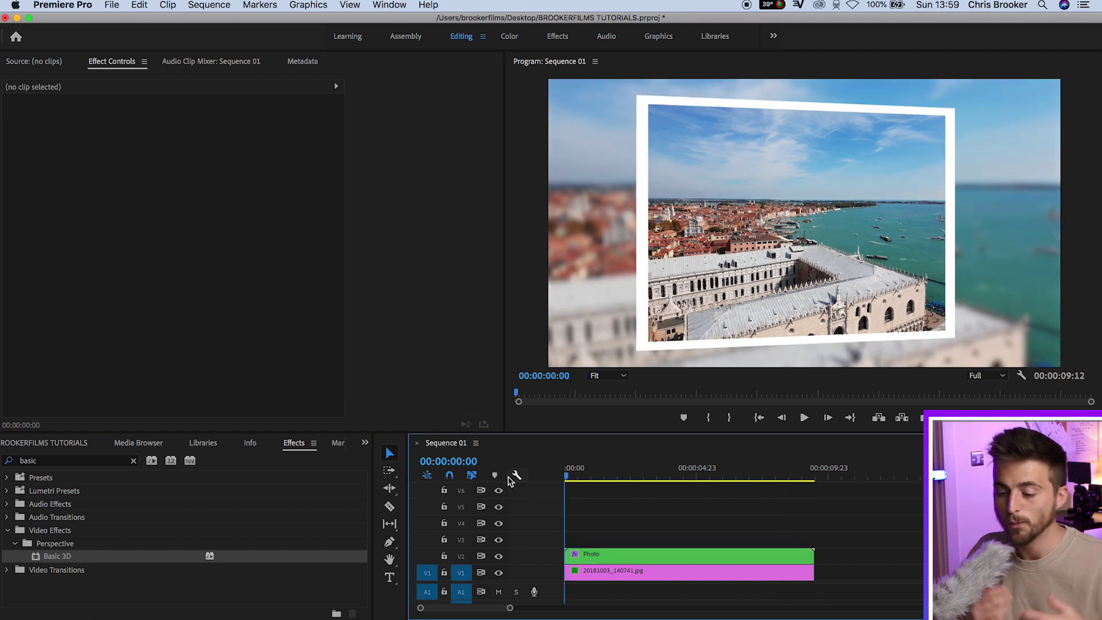
key("space")
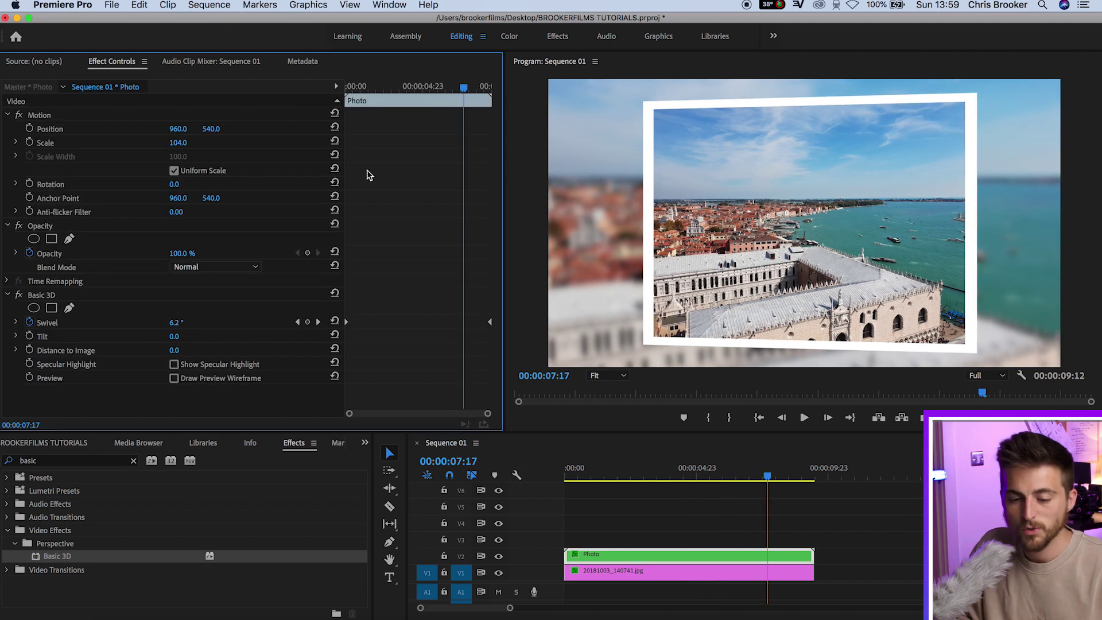
Undo the Scale tweak, set the Photo nest's Scale to 105, and place its keyframe at the end of the clip
key("super+z")
mouse_move(460, 86)
left_mouse_down()
mouse_move(433, 86)
mouse_move(481, 86)
left_mouse_up()
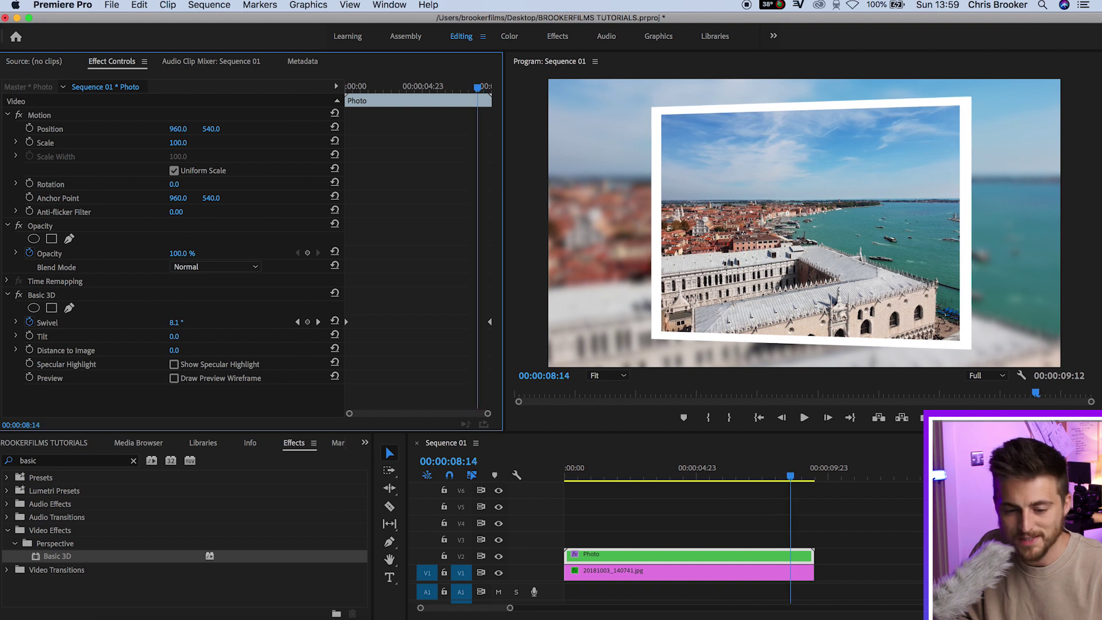
left_click_drag(178, 142, 181, 143)
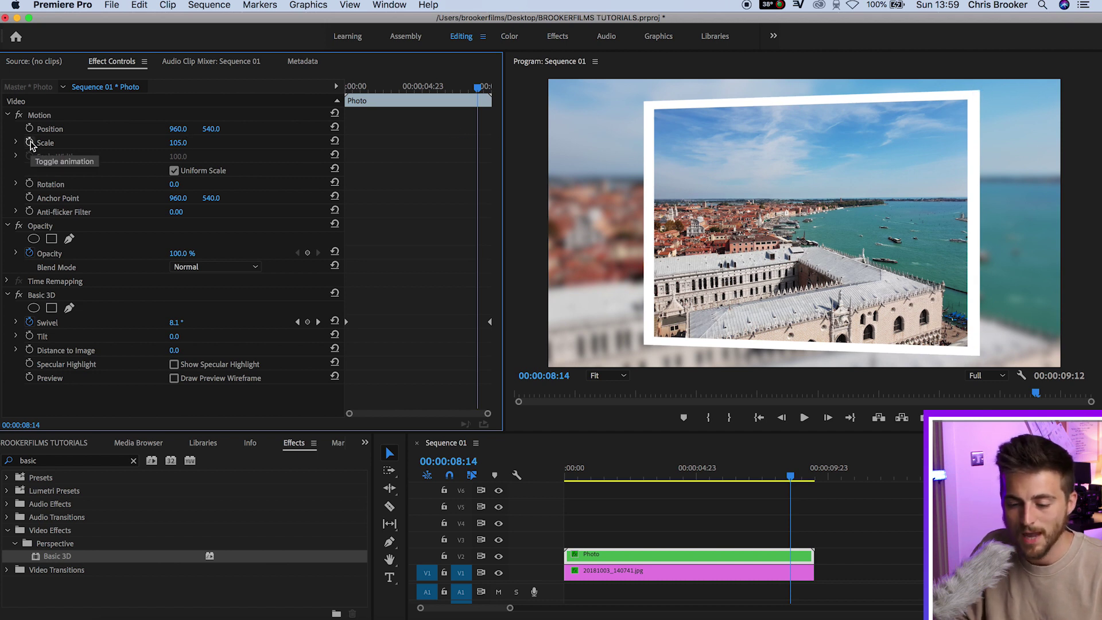
left_click(29, 142)
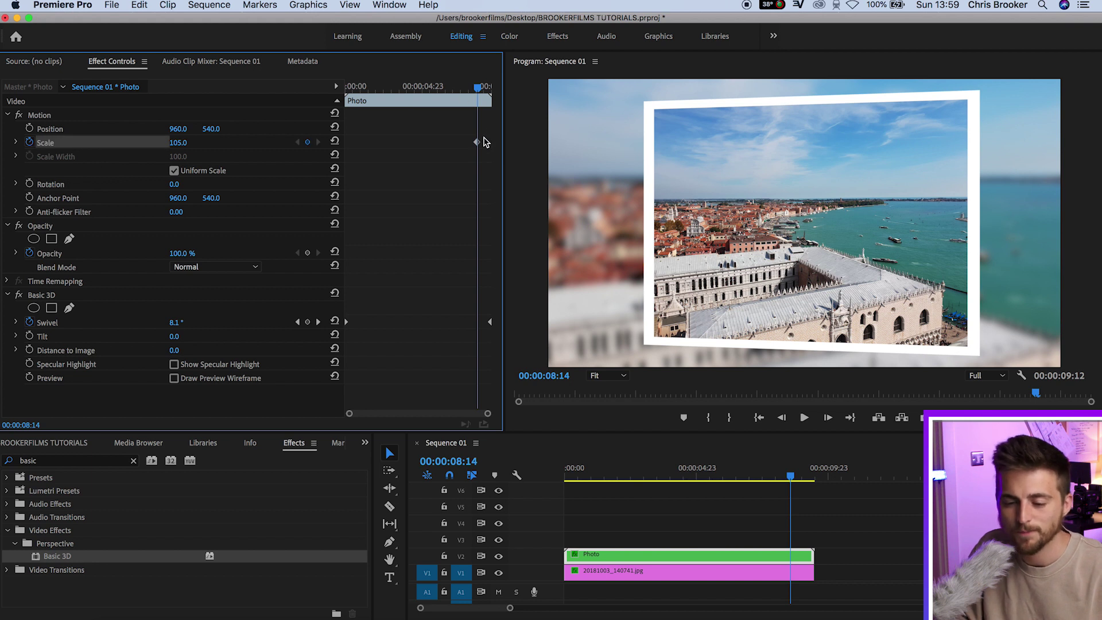
left_click_drag(479, 143, 499, 144)
Add a Scale keyframe of 96 at the start of the Photo nest and play the animation
left_click_drag(460, 81, 346, 86)
left_click(185, 142)
type("96")
key("Return")
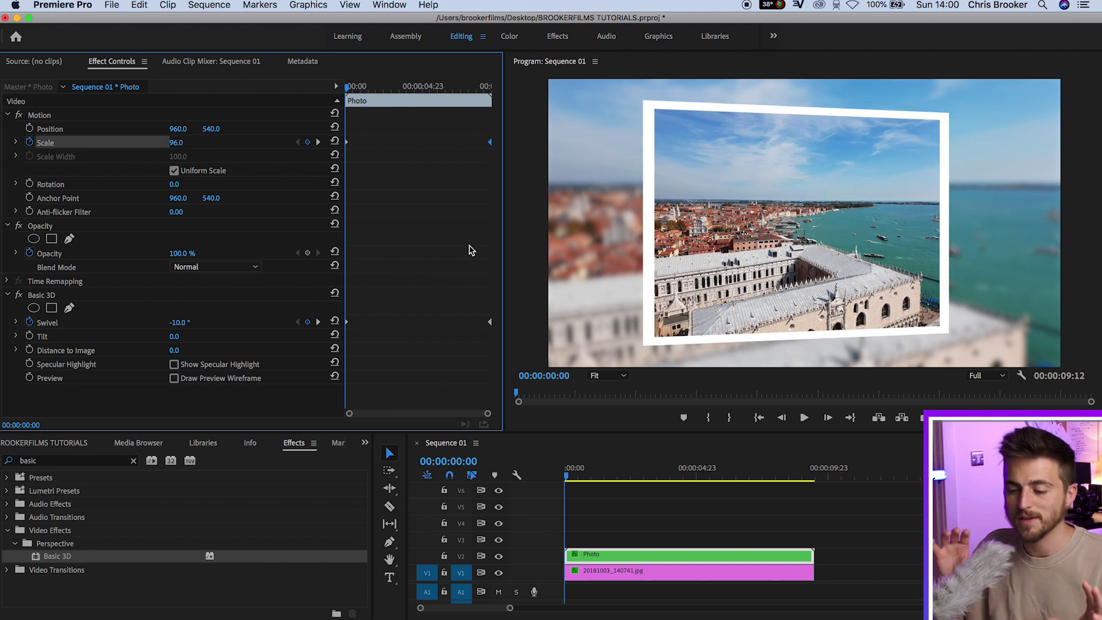
key("space")
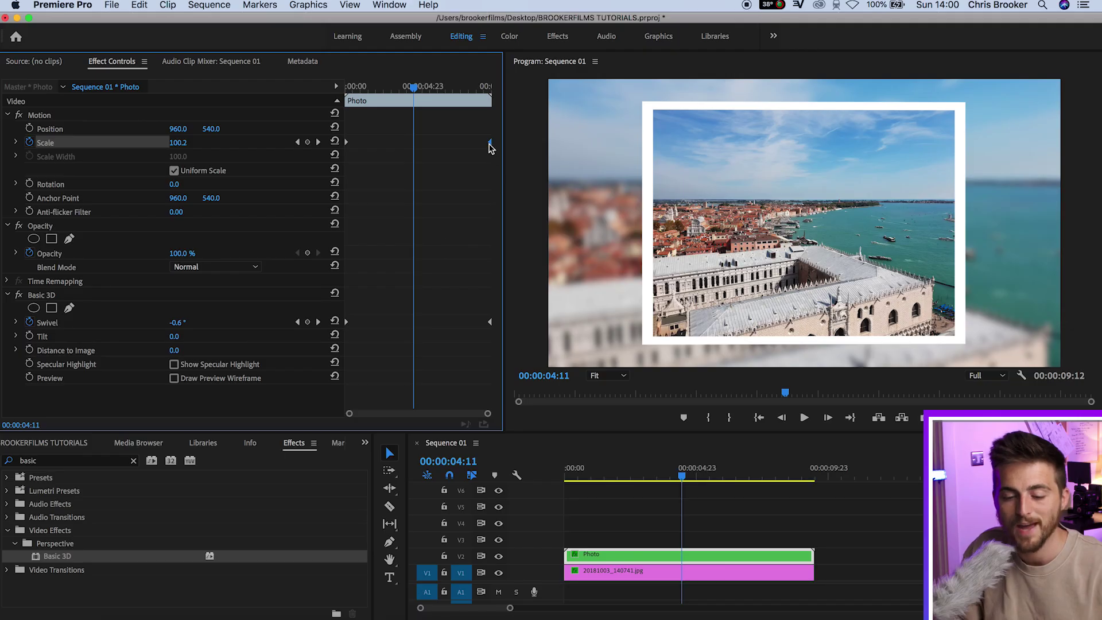
Swap the two Scale keyframes so the Photo nest shrinks from 105 to 96, and play it from the start
left_click_drag(489, 145, 385, 149)
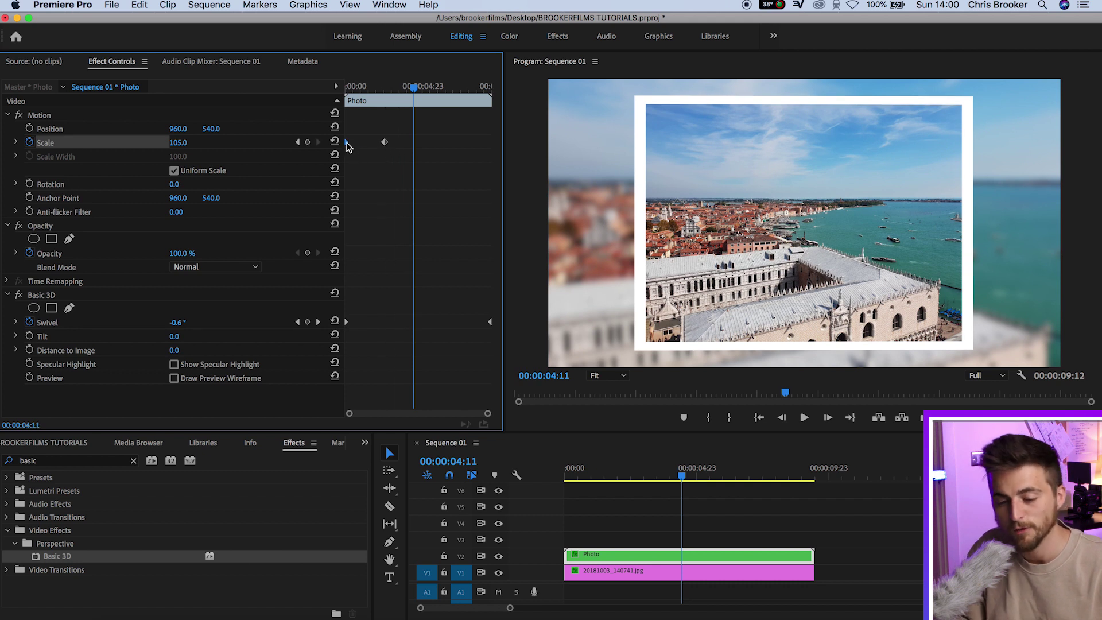
left_click_drag(385, 148, 511, 148)
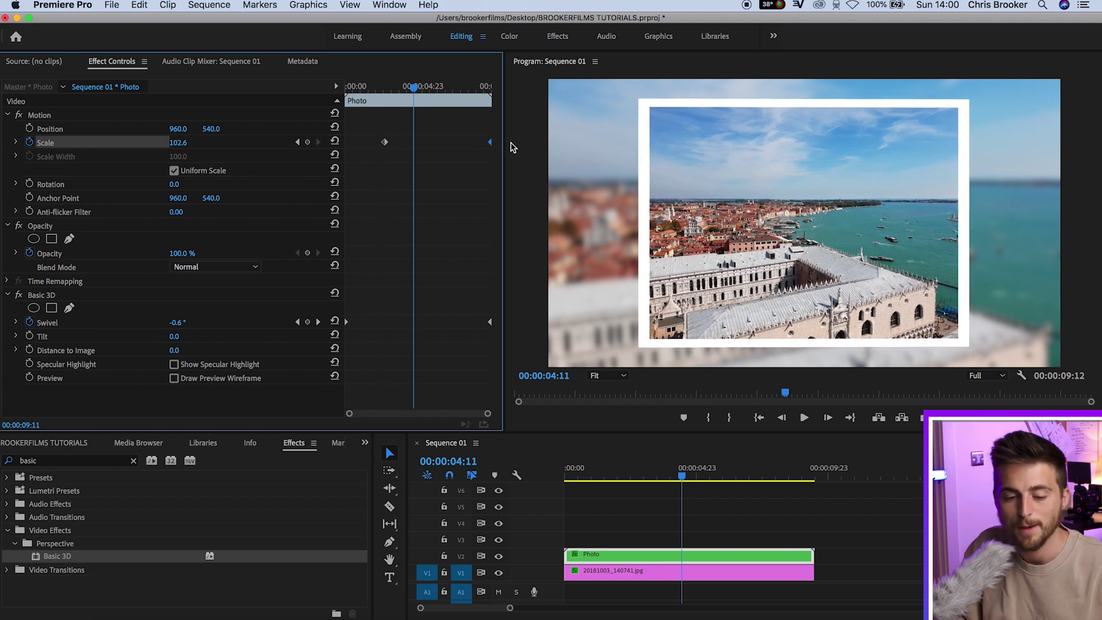
left_click_drag(384, 148, 328, 148)
left_click_drag(381, 87, 313, 93)
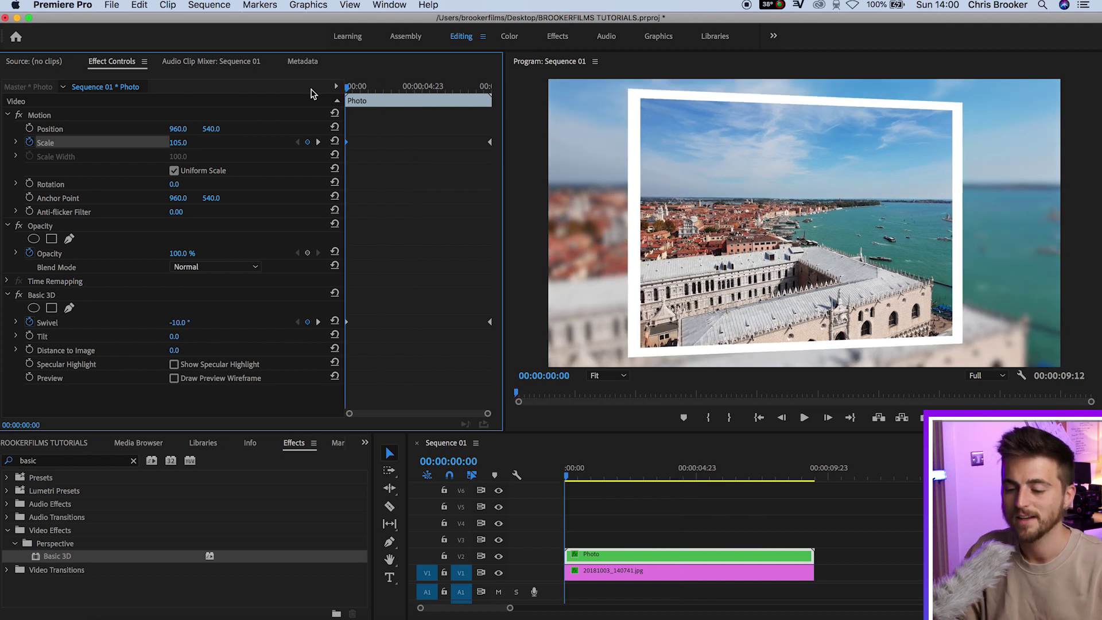
key("space")
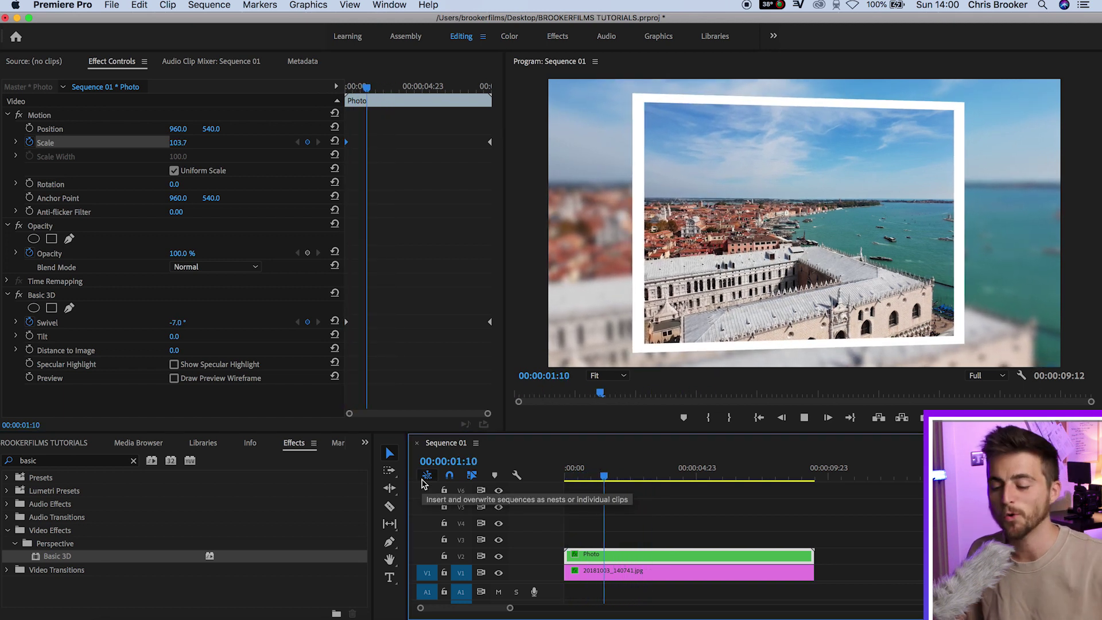
key("space")
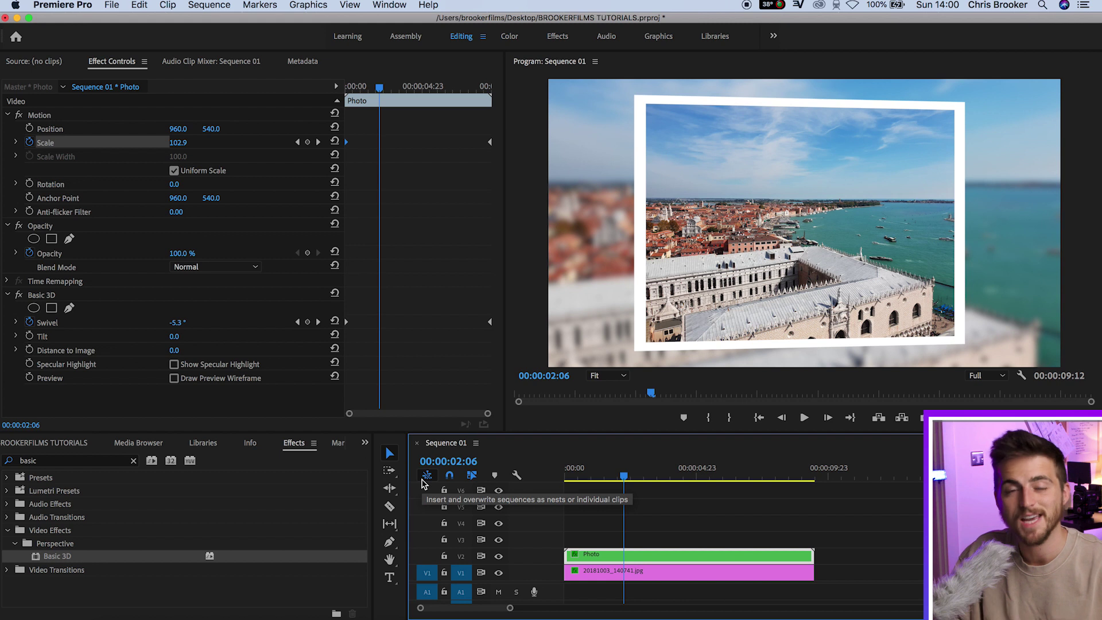
Move the playhead to 00:00:08:09 and create a new legacy title with the default settings and name
left_click(786, 468)
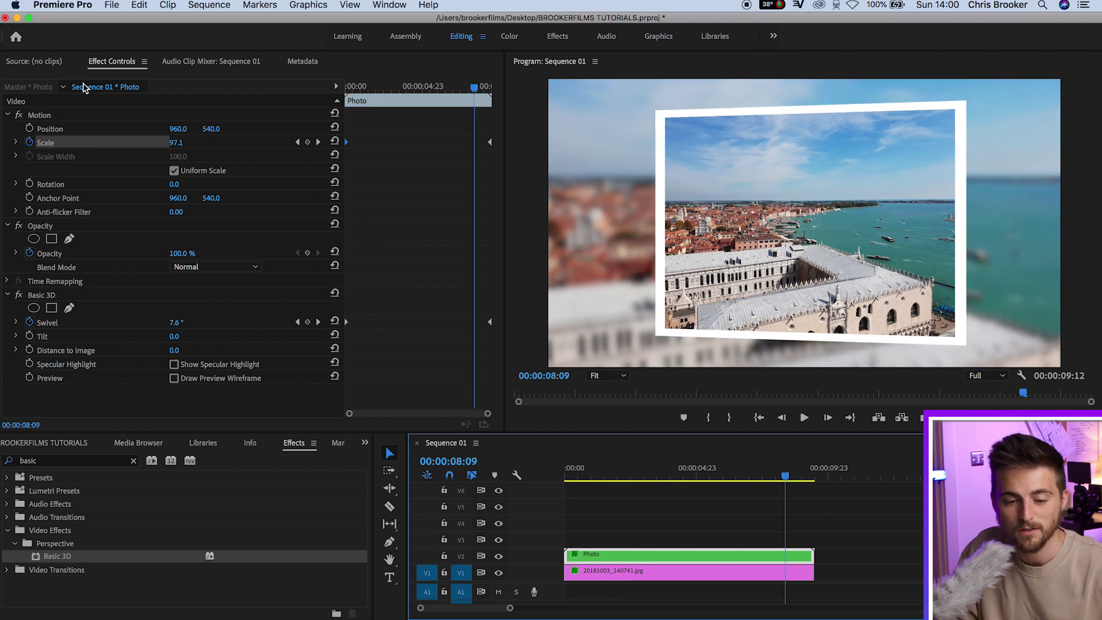
left_click(110, 6)
mouse_move(121, 21)
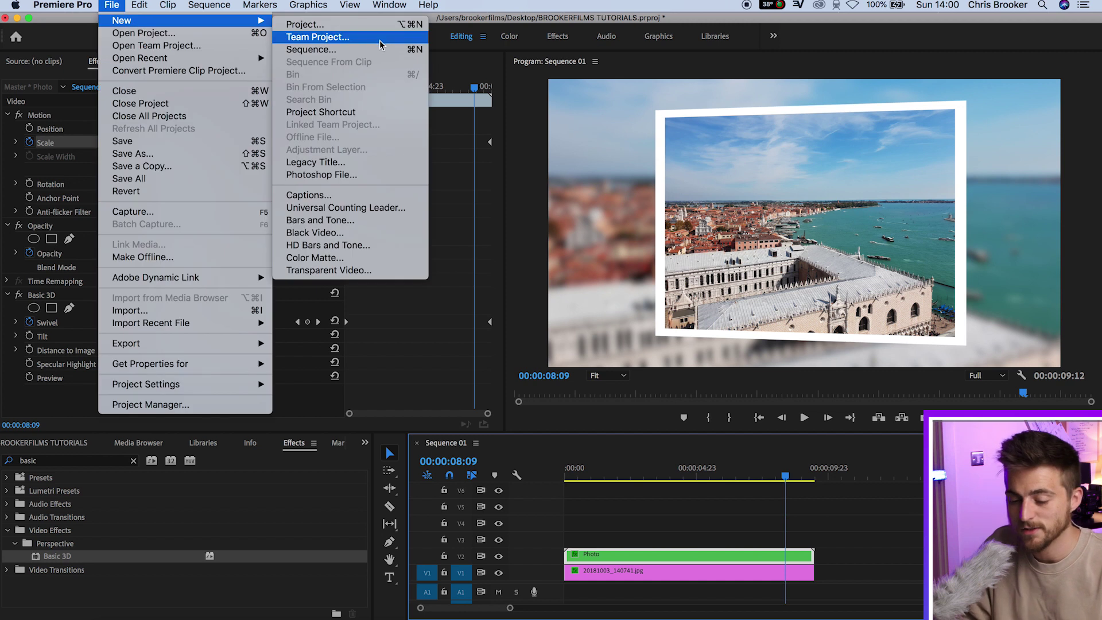
left_click(320, 162)
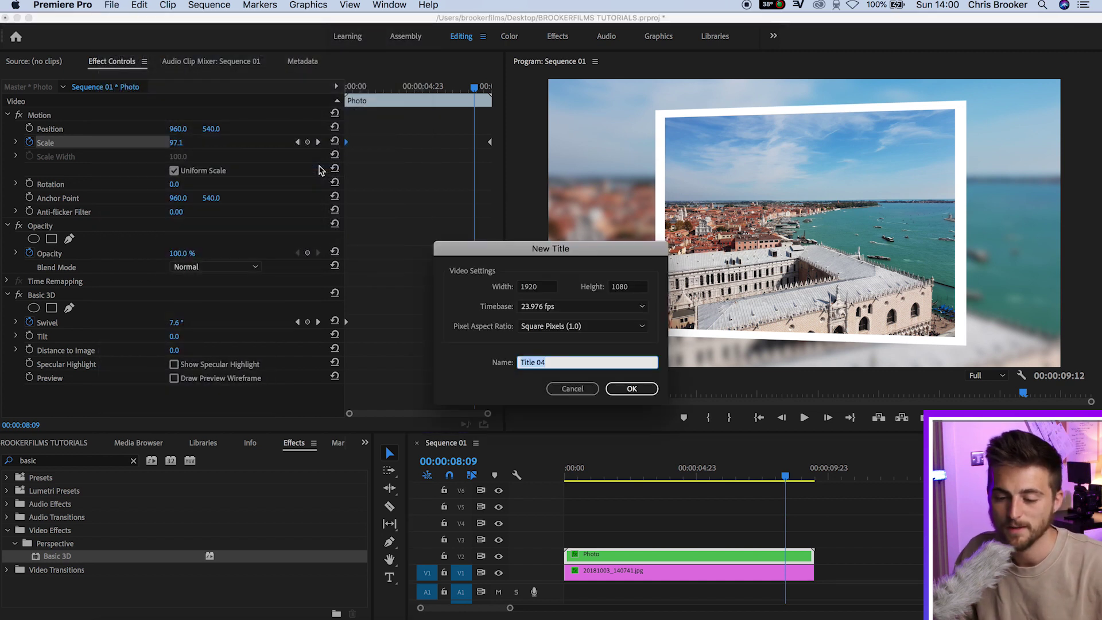
key("Return")
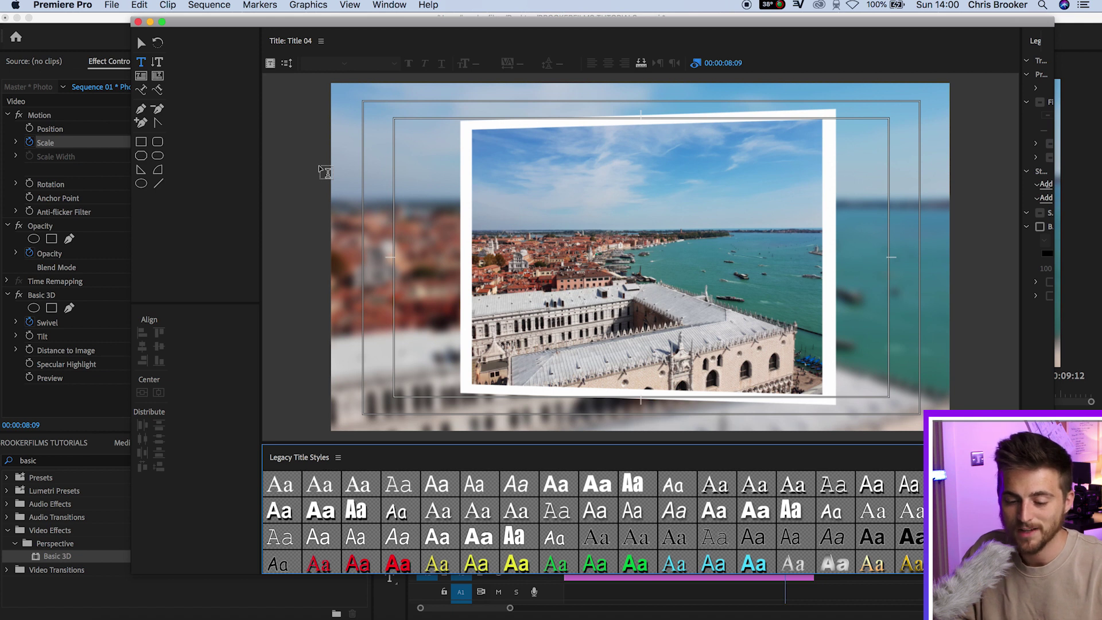
Add the text "Wish you were here!" to the title canvas over the photo
left_click(443, 233)
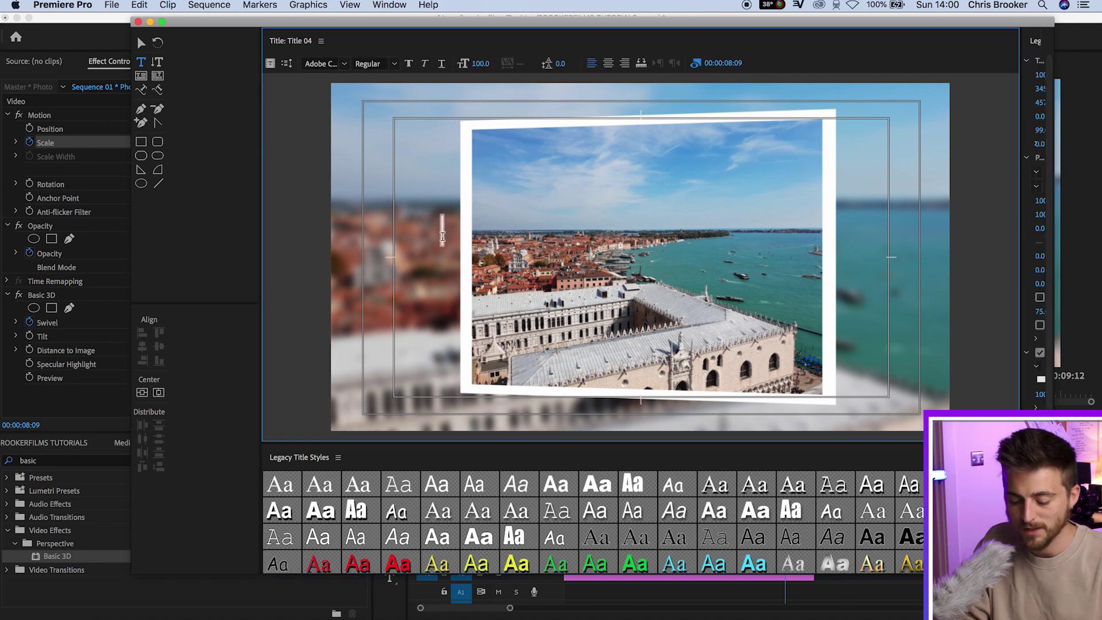
type("Wish")
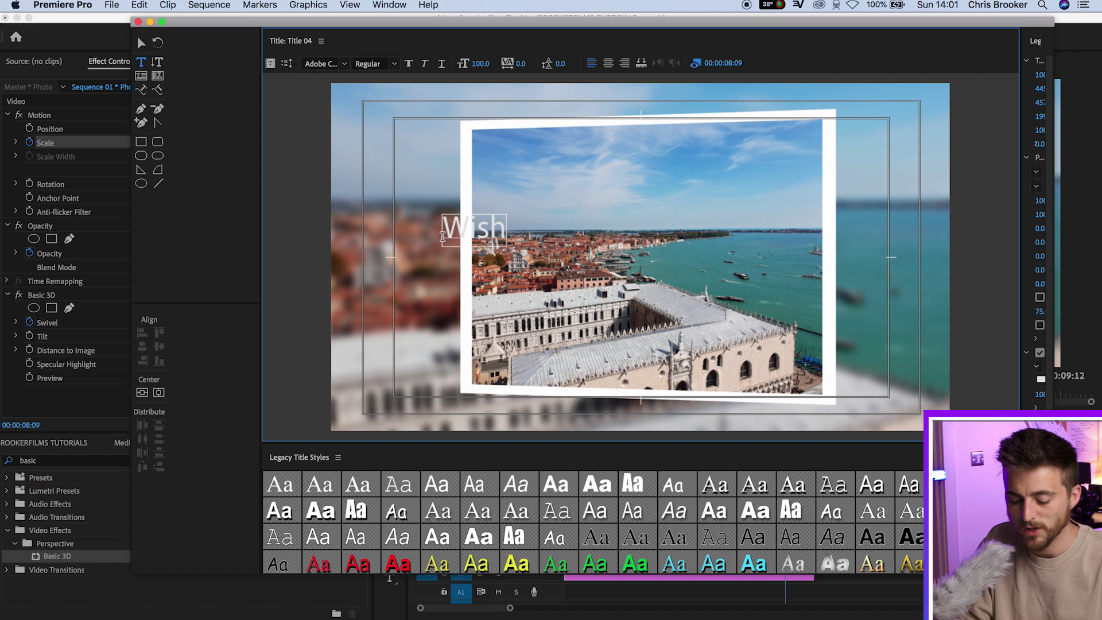
type(" you w")
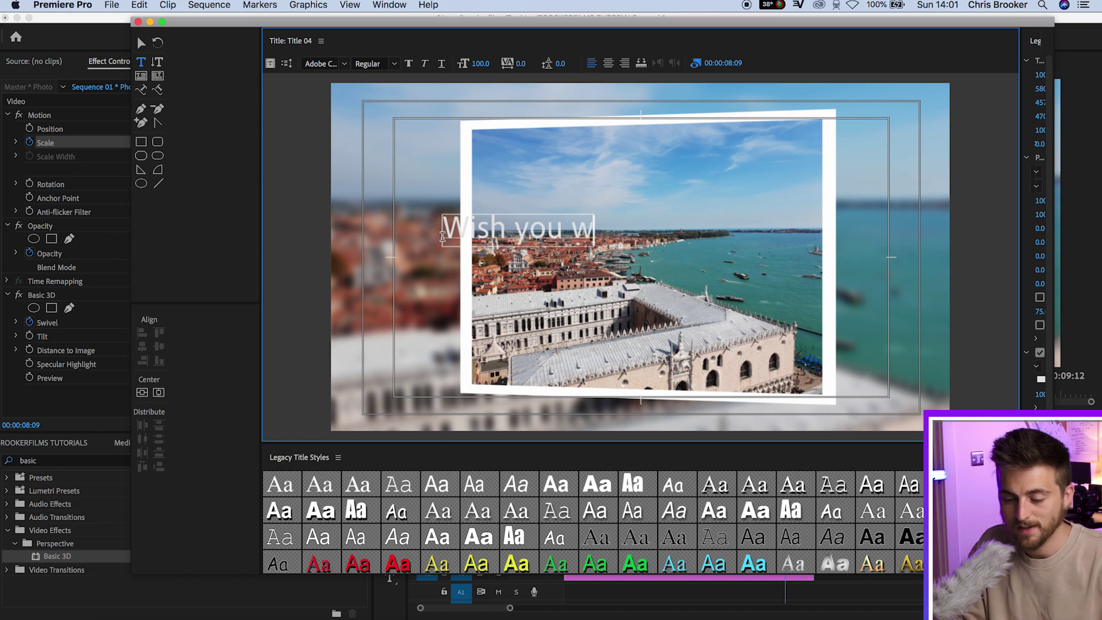
type("ere here!")
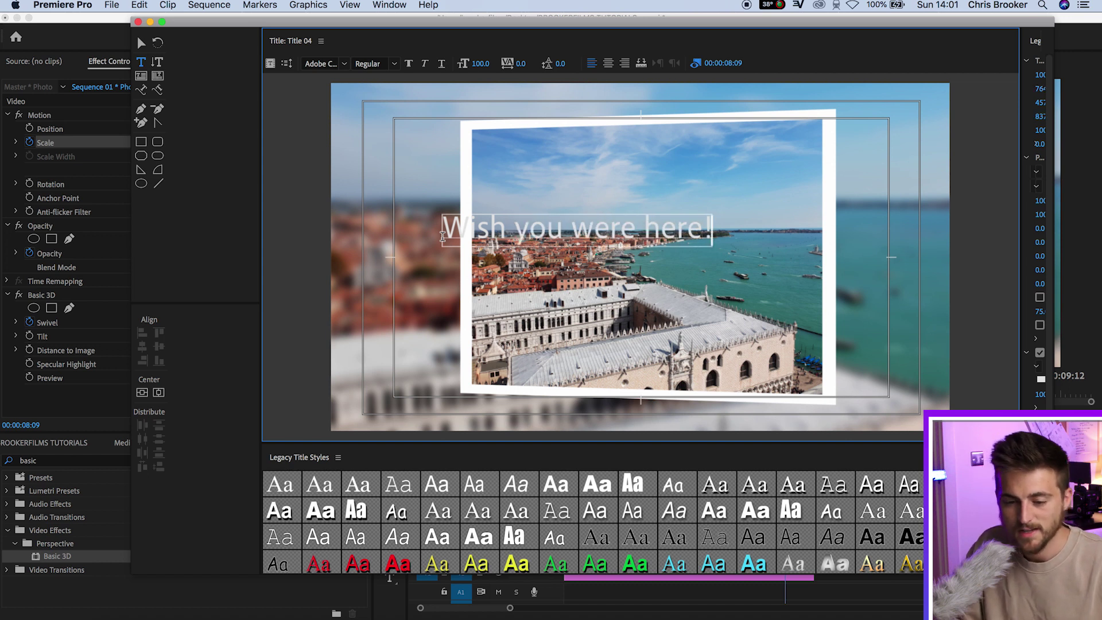
Set the whole title text to the Flashing font and make its fill colour pure white
key("super+a")
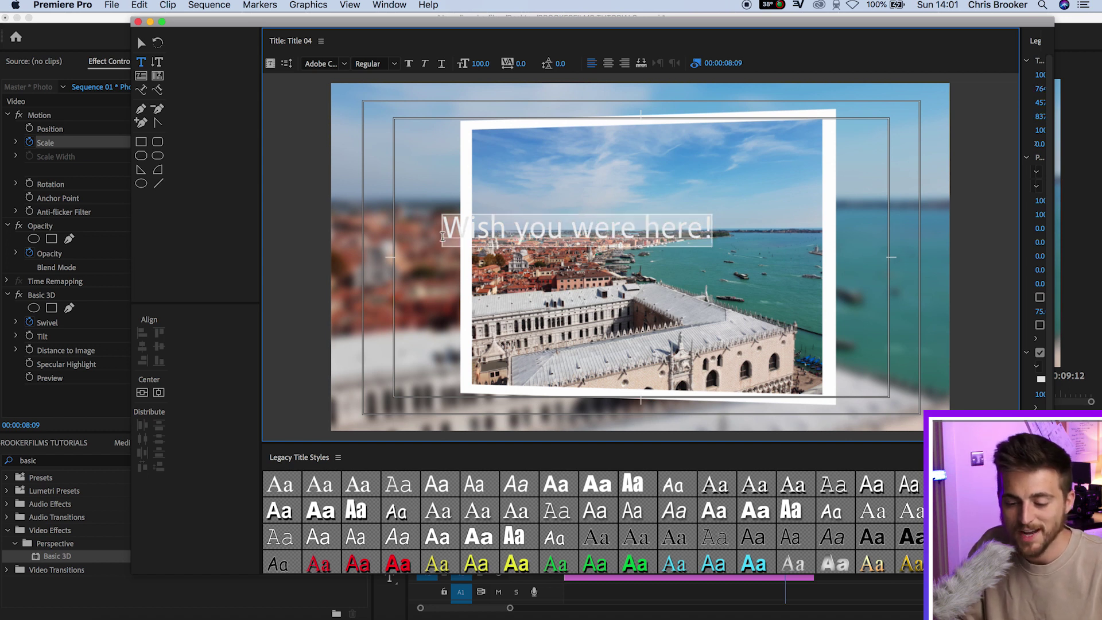
left_click(343, 65)
scroll(370, 224, "down", 2)
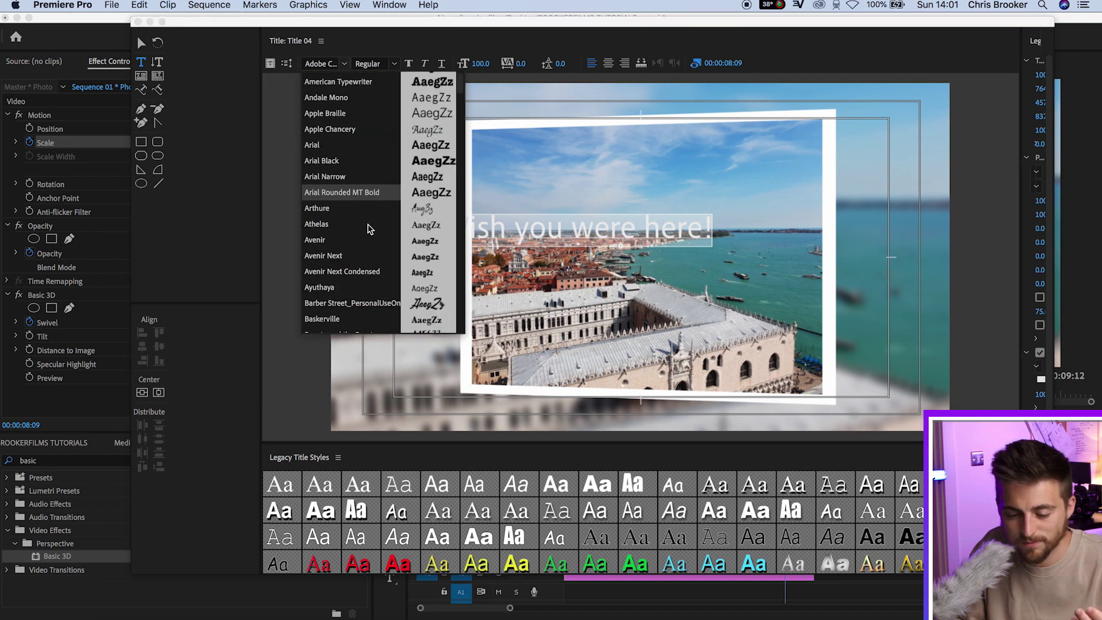
scroll(370, 236, "down", 10)
left_click(372, 254)
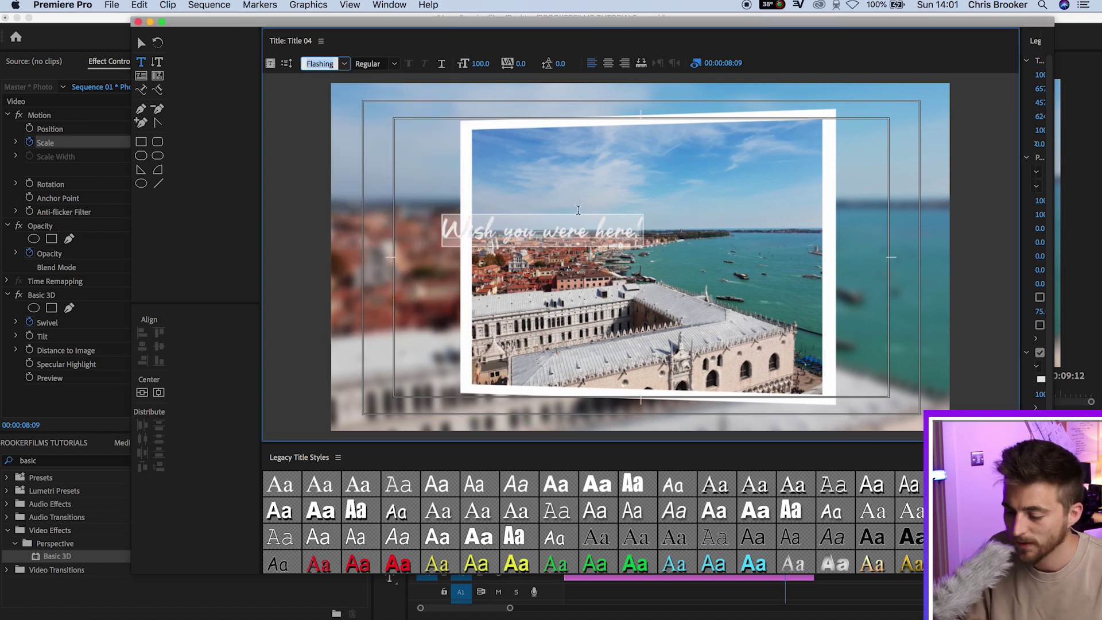
left_click(1041, 379)
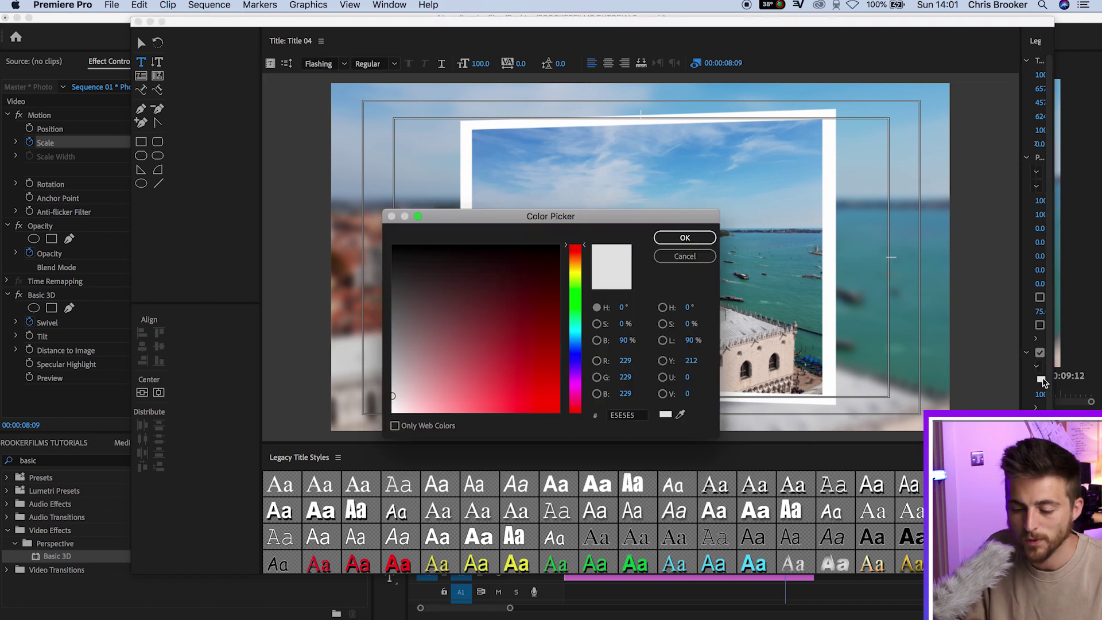
left_click_drag(500, 322, 375, 450)
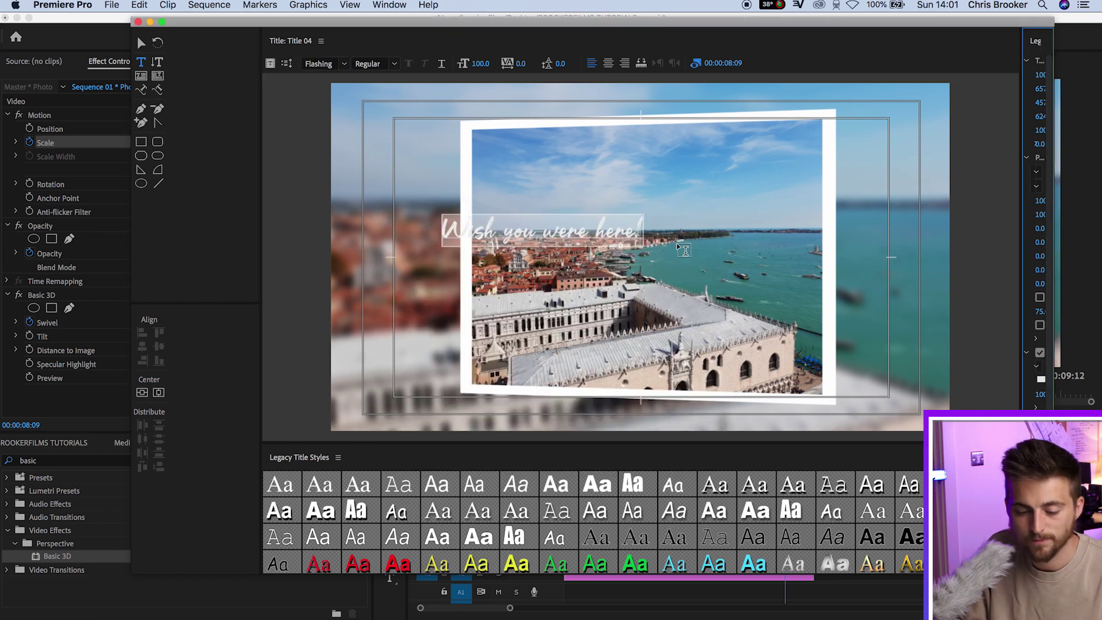
left_click(681, 240)
Centre the title text vertically and horizontally in the frame and close the title editor
left_click(160, 393)
left_click(143, 393)
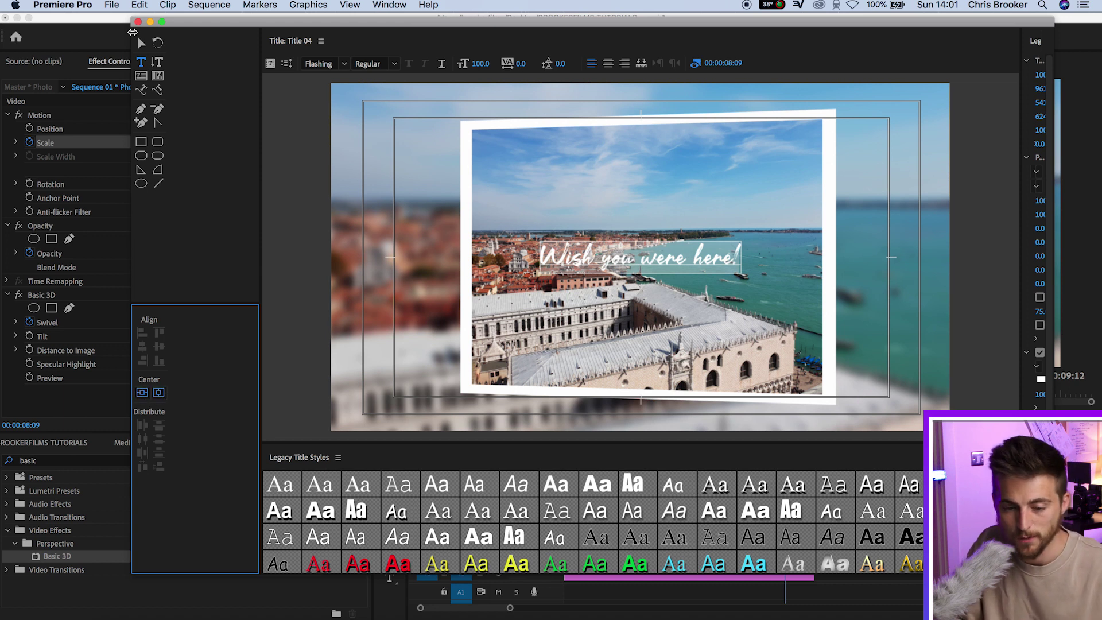
left_click(138, 22)
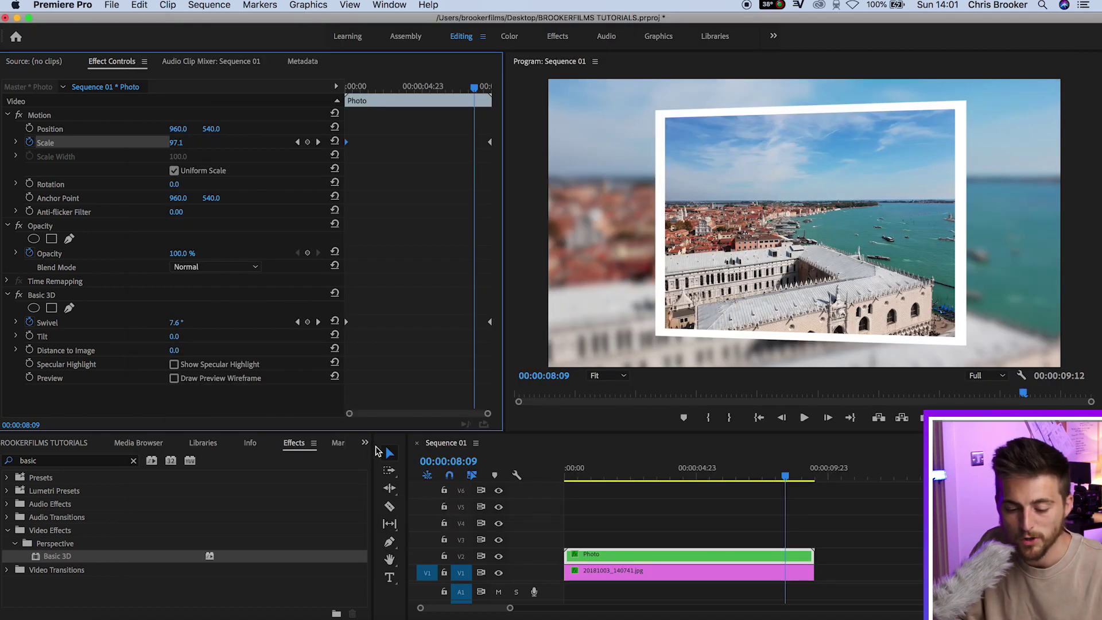
Place Title 04 on track V3 above the Photo nest from the sequence start and extend it to the end of the clips below
left_click(365, 443)
left_click(380, 458)
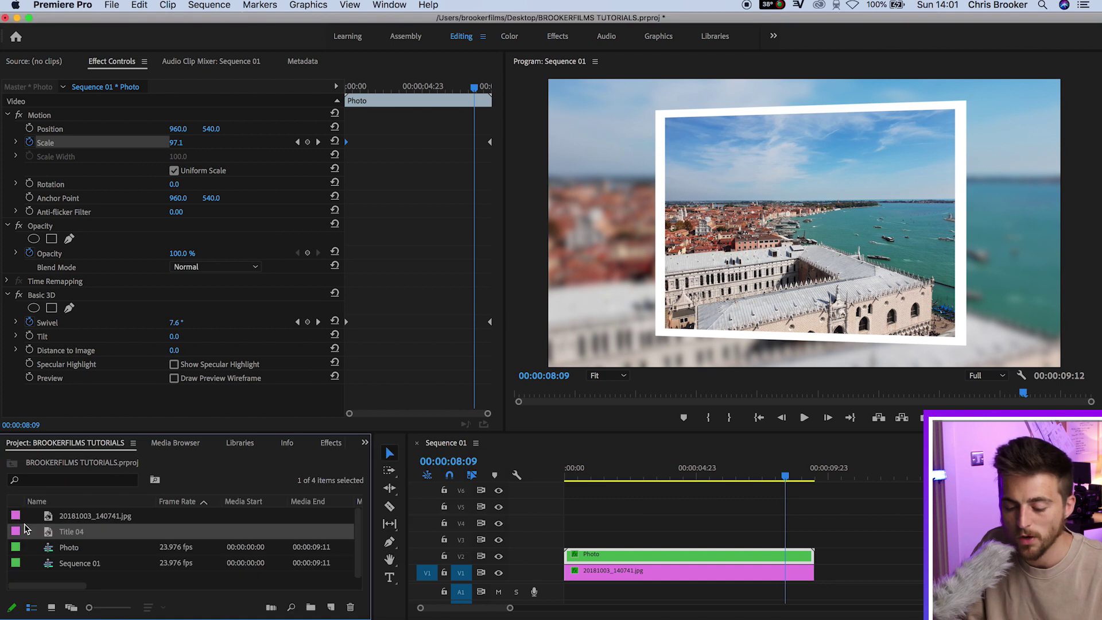
left_click_drag(71, 535, 556, 542)
left_click_drag(694, 538, 811, 538)
left_click(781, 538)
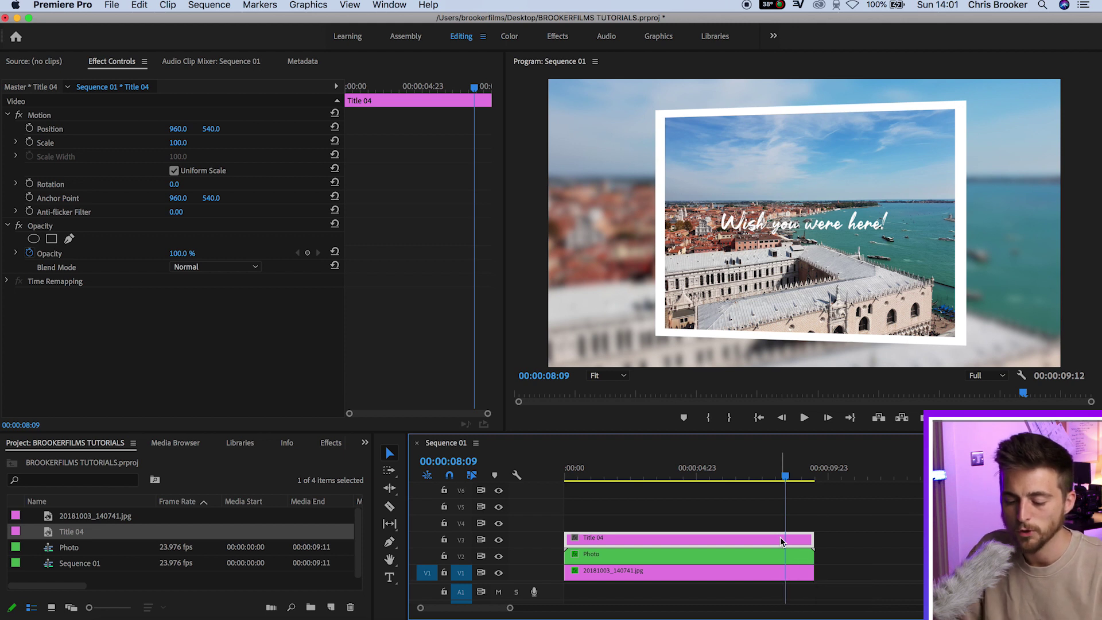
Shift the Photo nest toward the right of the frame and set Title 04's Position to 483, 232
left_click(774, 553)
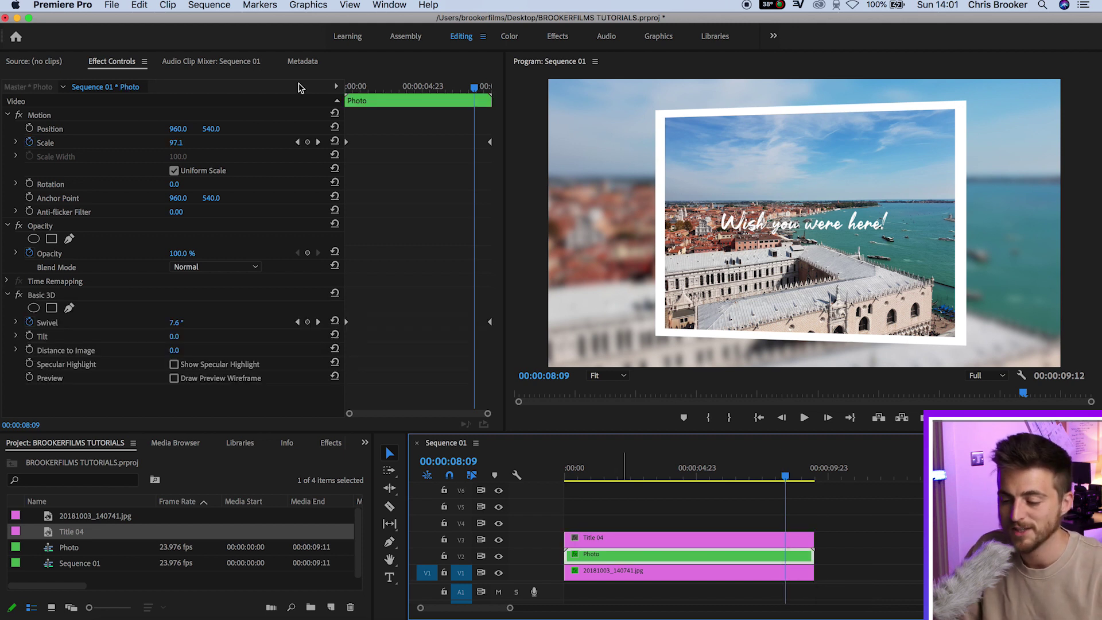
left_click_drag(179, 132, 184, 130)
left_click(628, 538)
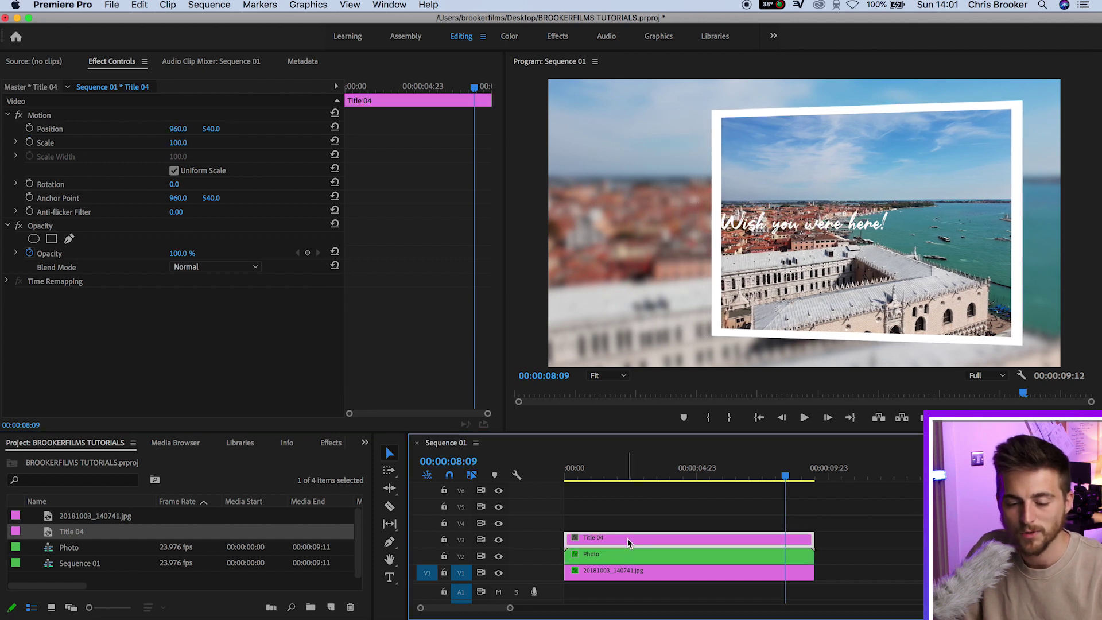
mouse_move(178, 129)
left_mouse_down()
mouse_move(164, 129)
mouse_move(223, 129)
mouse_move(180, 129)
left_mouse_up()
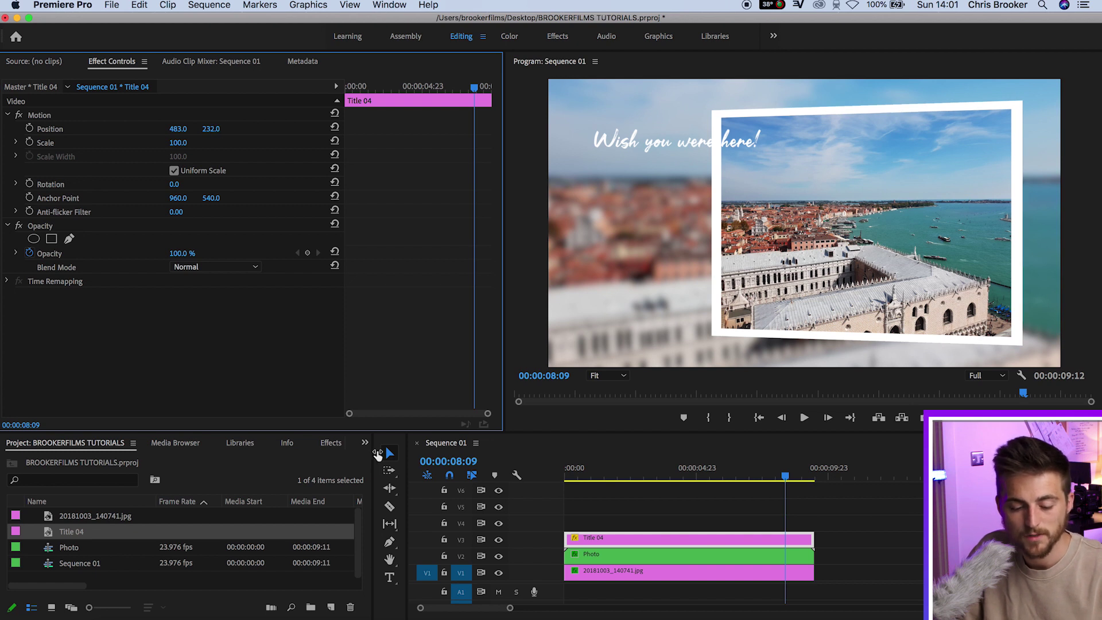
Search the effects for "drop" and apply the Drop Shadow effect to Title 04
left_click(330, 443)
left_click(49, 462)
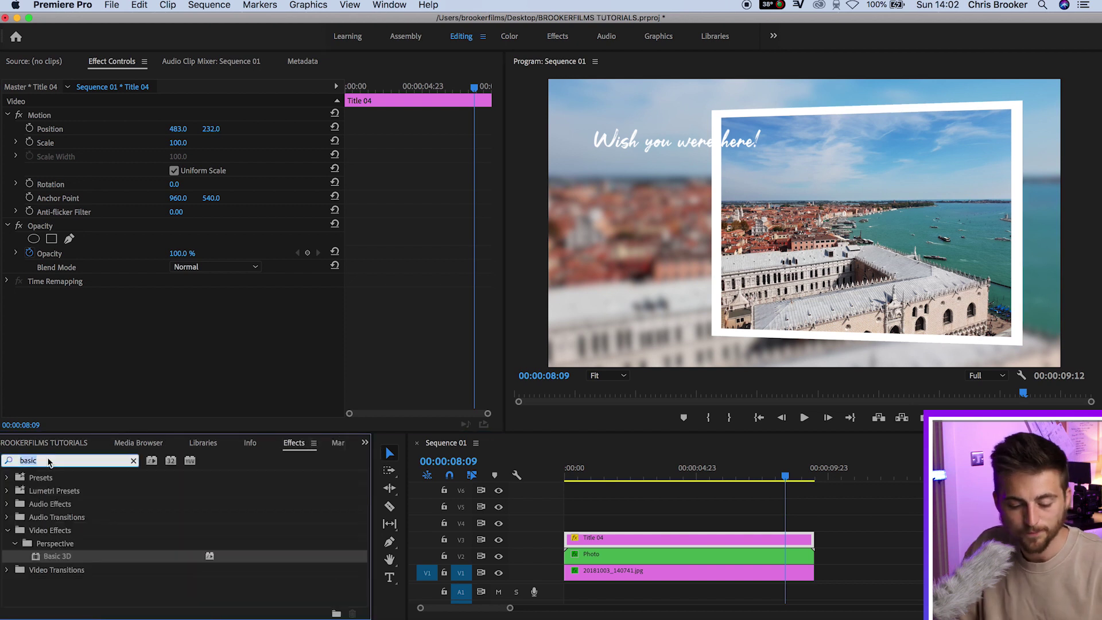
type("drop")
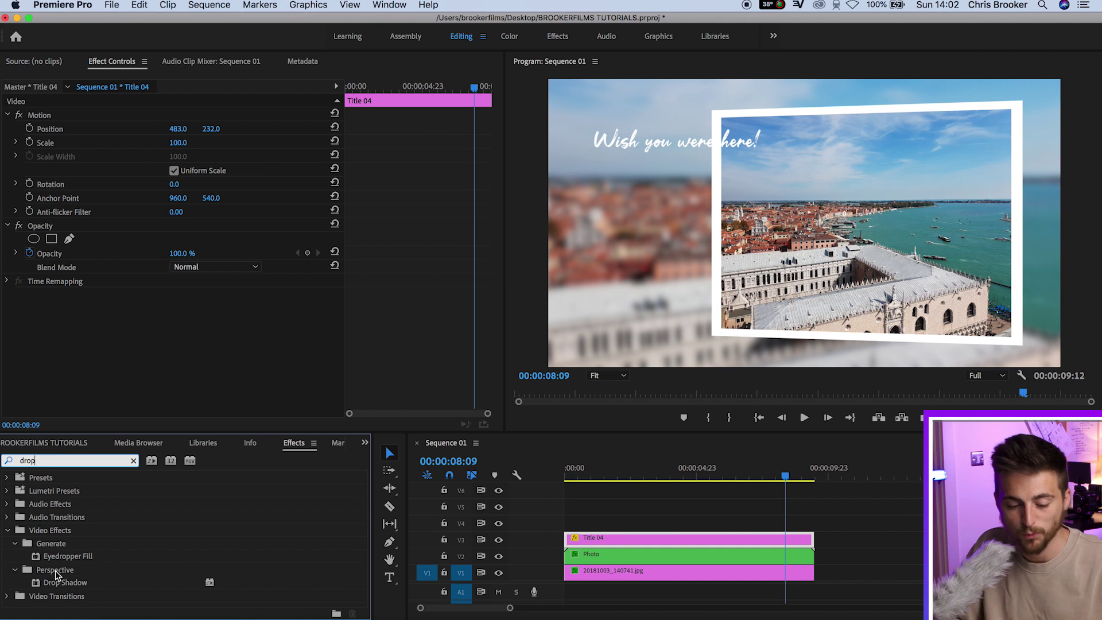
left_click(59, 583)
left_click_drag(63, 583, 691, 147)
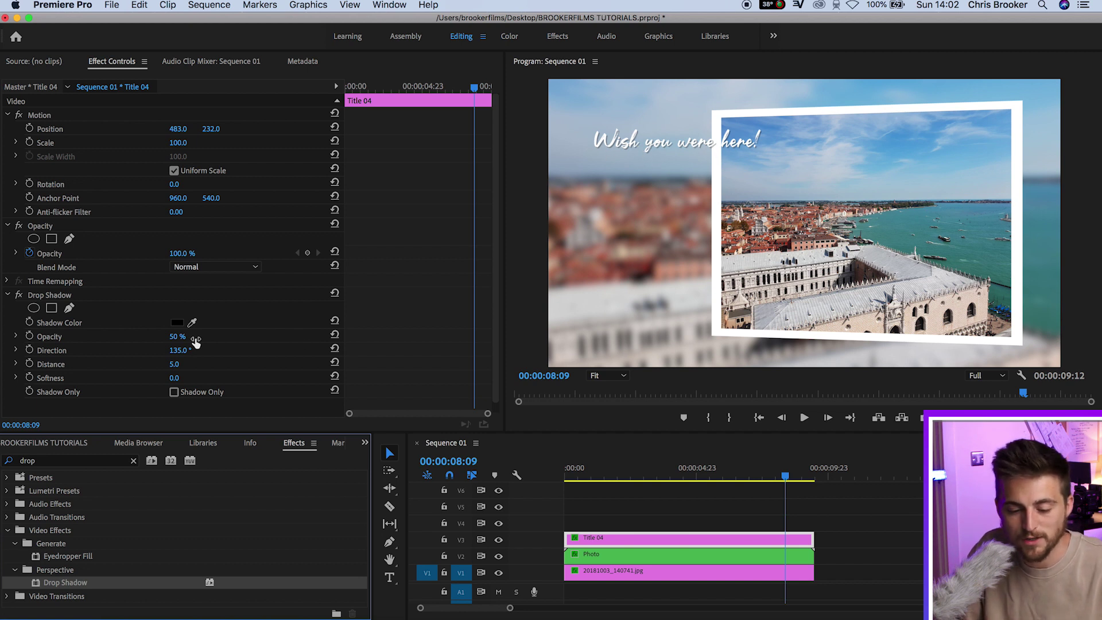
Set the title's Drop Shadow to 84% opacity, a direction of 134° and a distance of 29
left_click_drag(175, 343, 204, 343)
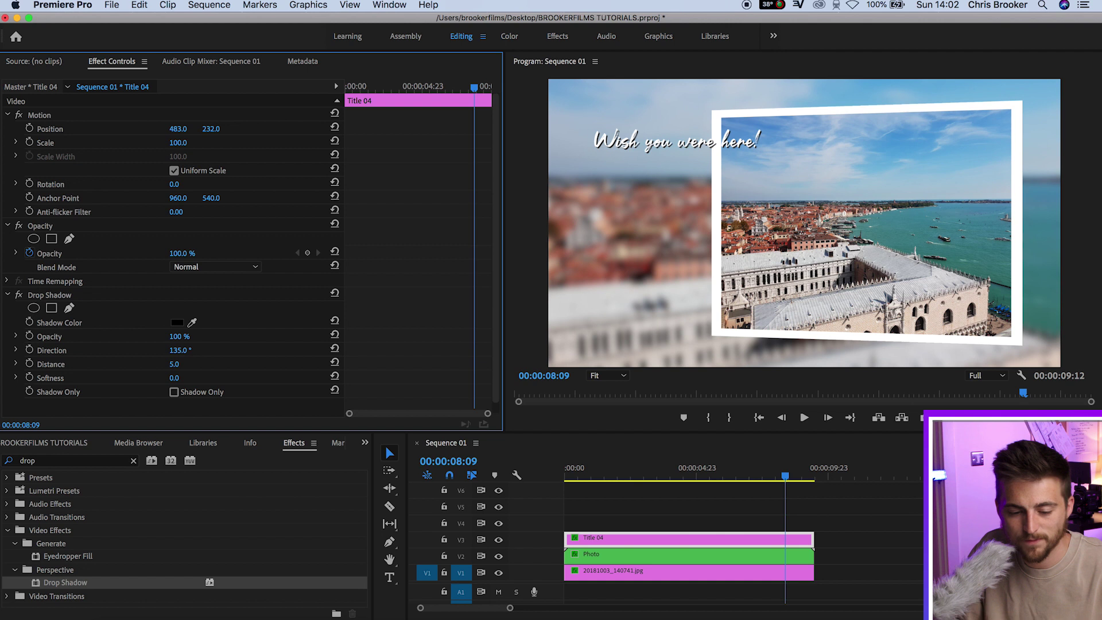
mouse_move(178, 350)
left_mouse_down()
mouse_move(211, 350)
mouse_move(179, 351)
left_mouse_up()
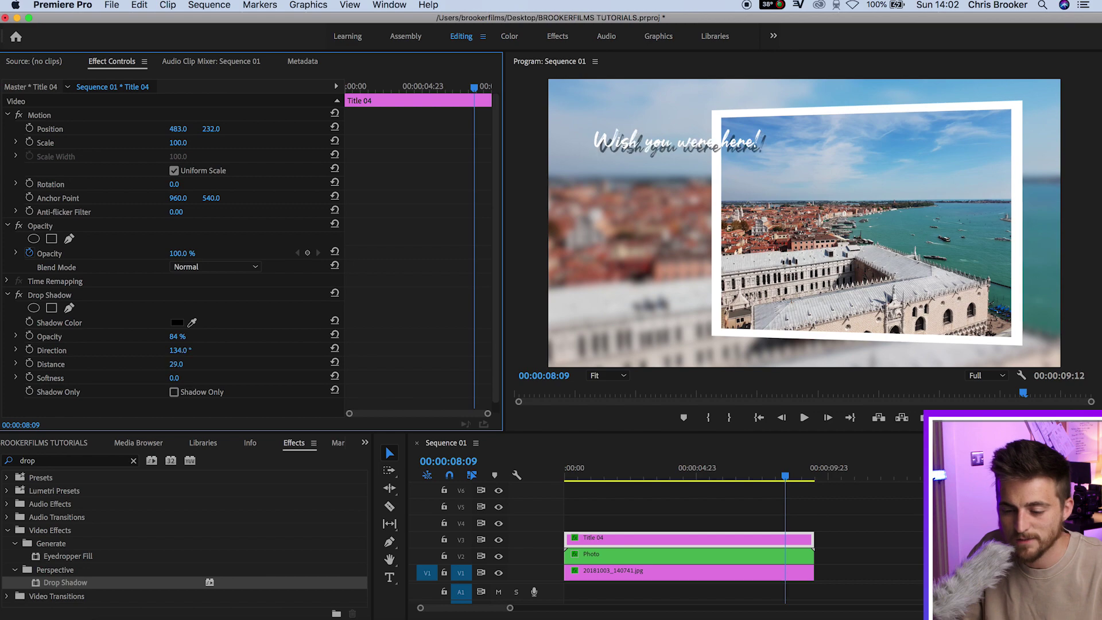